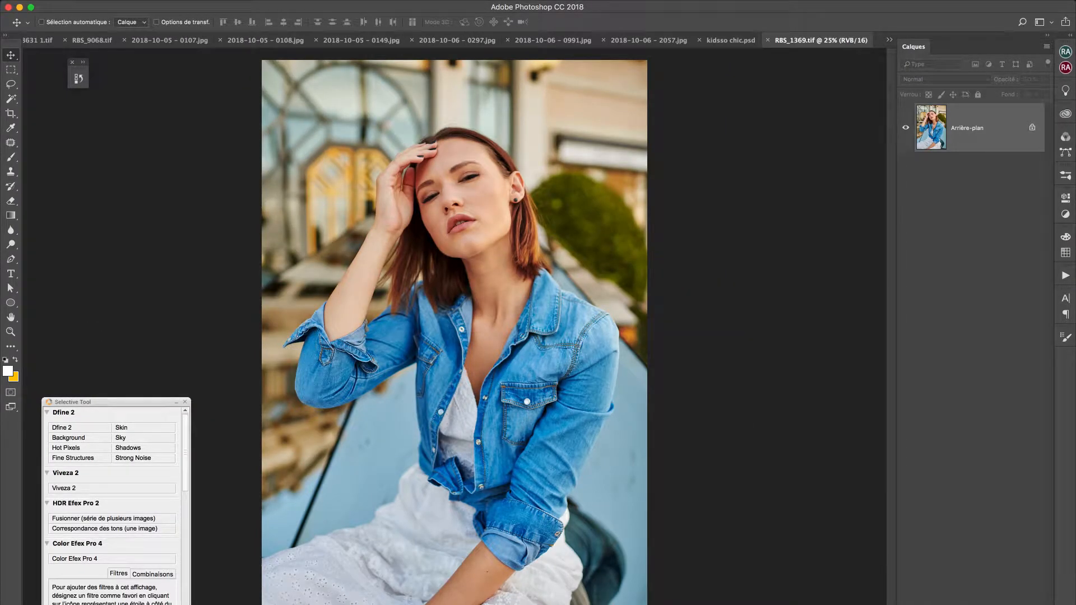
Run the 16-bit frequency separation action from the retouching panel with a Gaussian blur radius of 6.4 pixels
click(1065, 52)
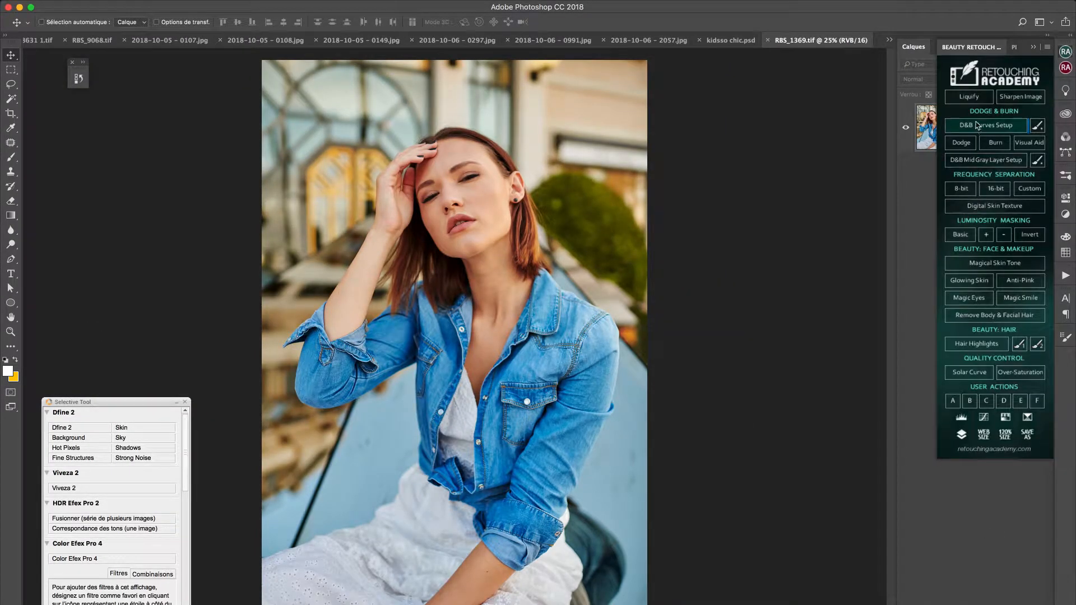
click(990, 188)
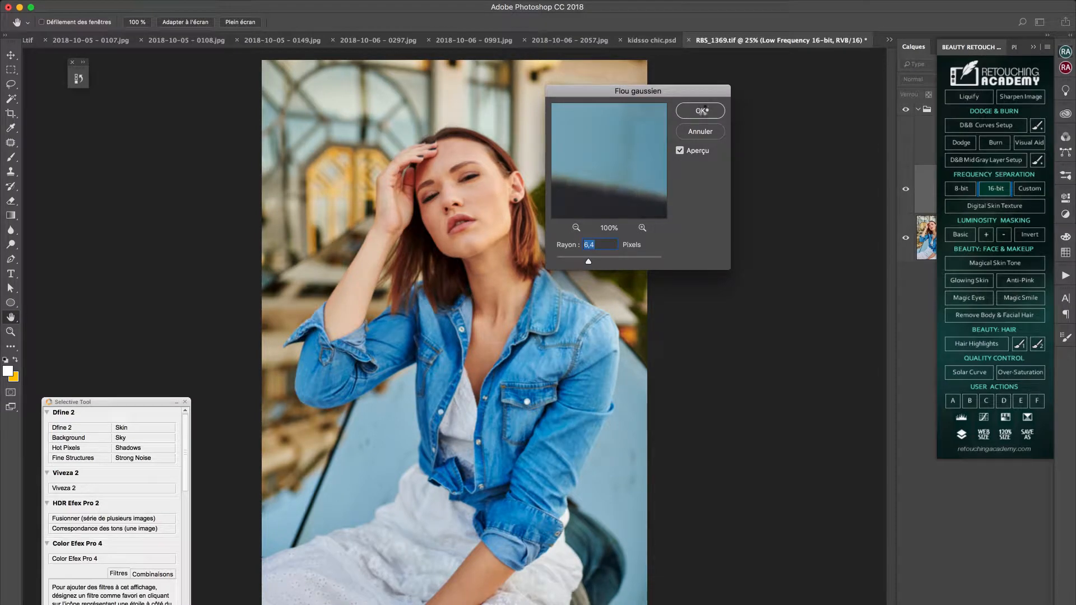
click(701, 110)
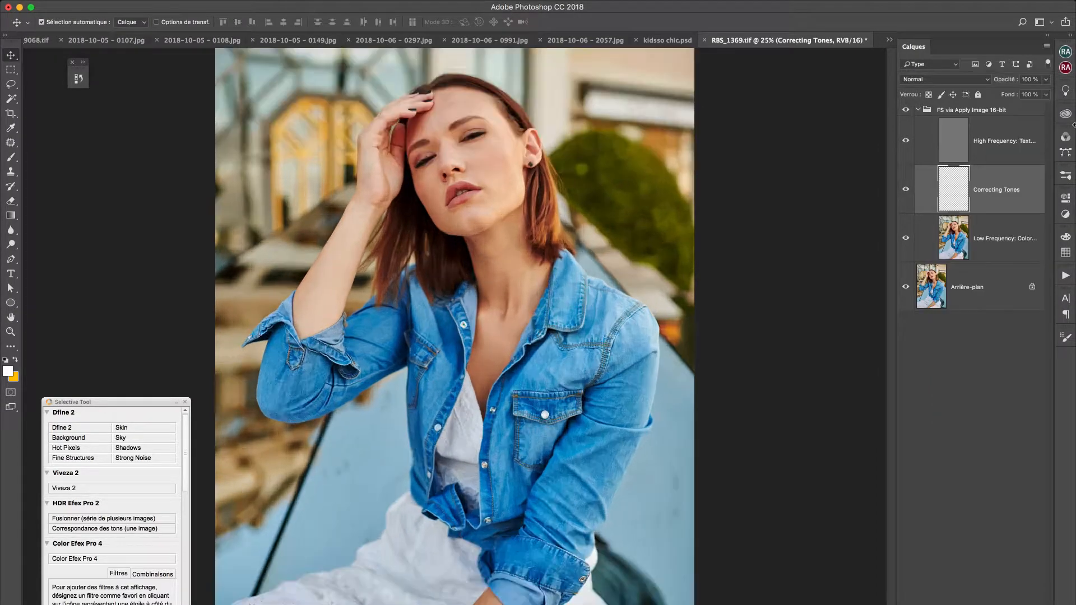
Heal the uneven skin tones on the cheek on the Correcting Tones layer, using the Healing Brush at size 35
key(super+plus)
key(super+plus)
scroll(556, 200, up, 5)
key(super+plus)
key(super+plus)
key(super+plus)
key(j)
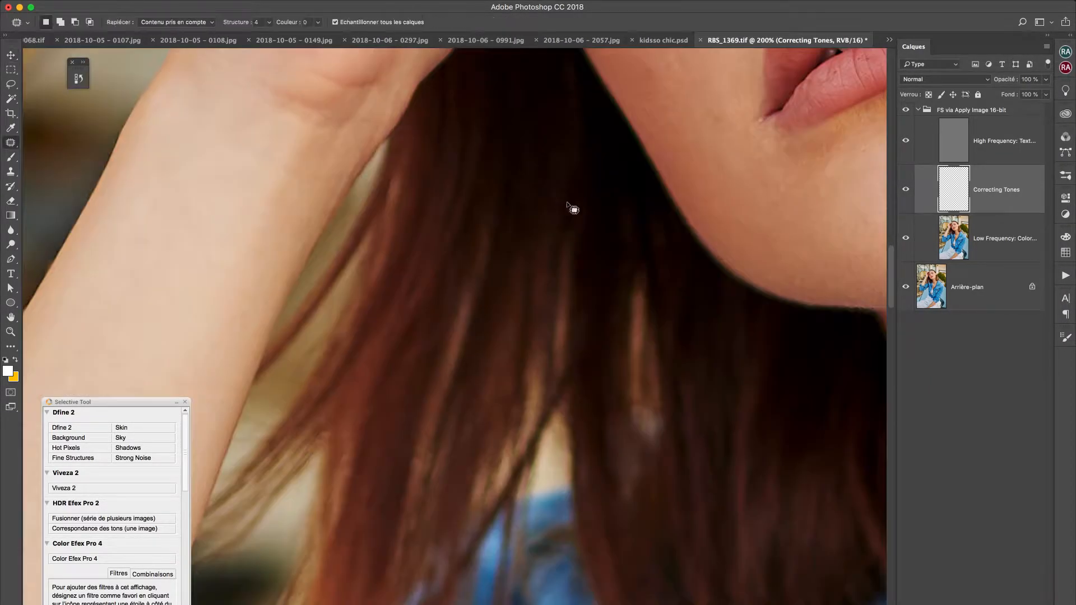
scroll(709, 335, up, 8)
scroll(709, 335, right, 10)
key(shift+j)
key(shift+j)
key(shift+j)
key(shift+j)
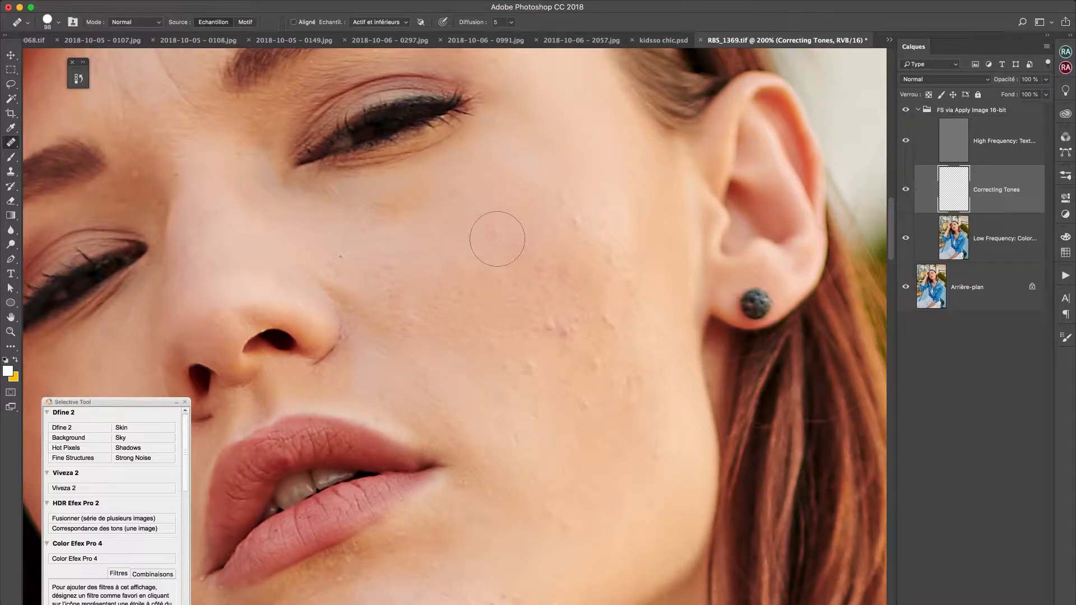
right_click(567, 225)
drag(614, 247, 593, 248)
key(Return)
scroll(340, 282, left, 7)
scroll(340, 283, up, 1)
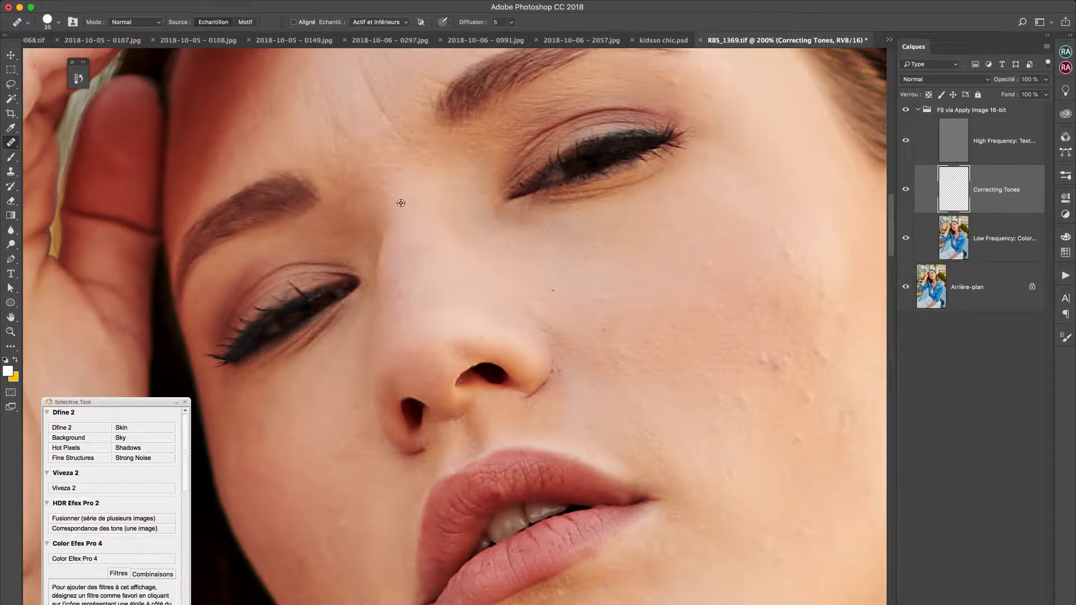
Reduce the healing brush to size 19 and even out the tones between the eyebrows and on the forehead
right_click(345, 238)
drag(374, 259, 372, 260)
click(338, 252)
scroll(353, 181, up, 3)
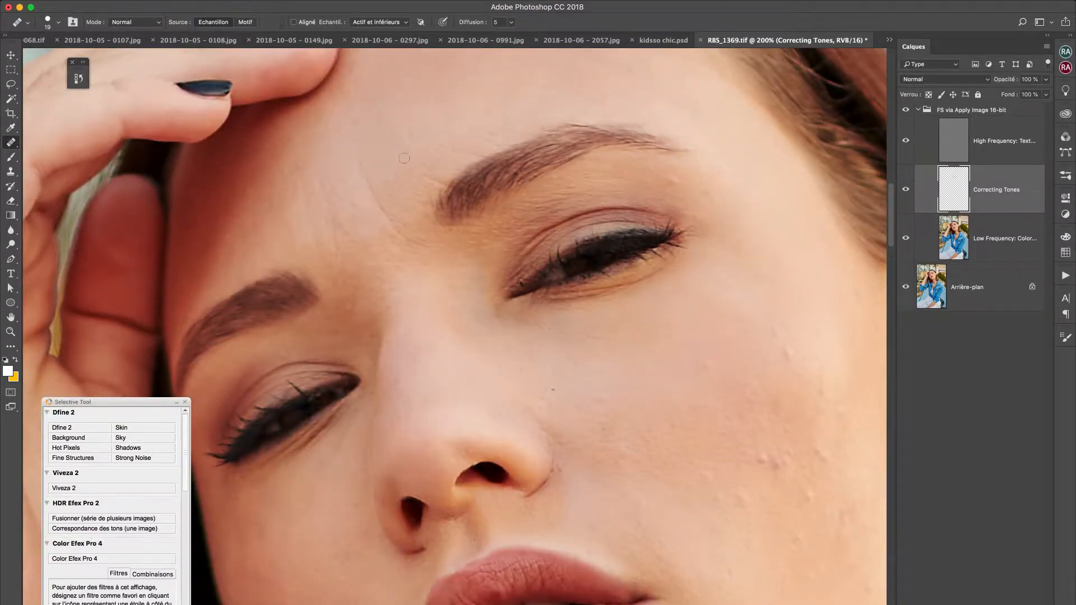
Set the healing brush to size 38 and even out the skin tones on the neck and upper chest
scroll(423, 212, down, 10)
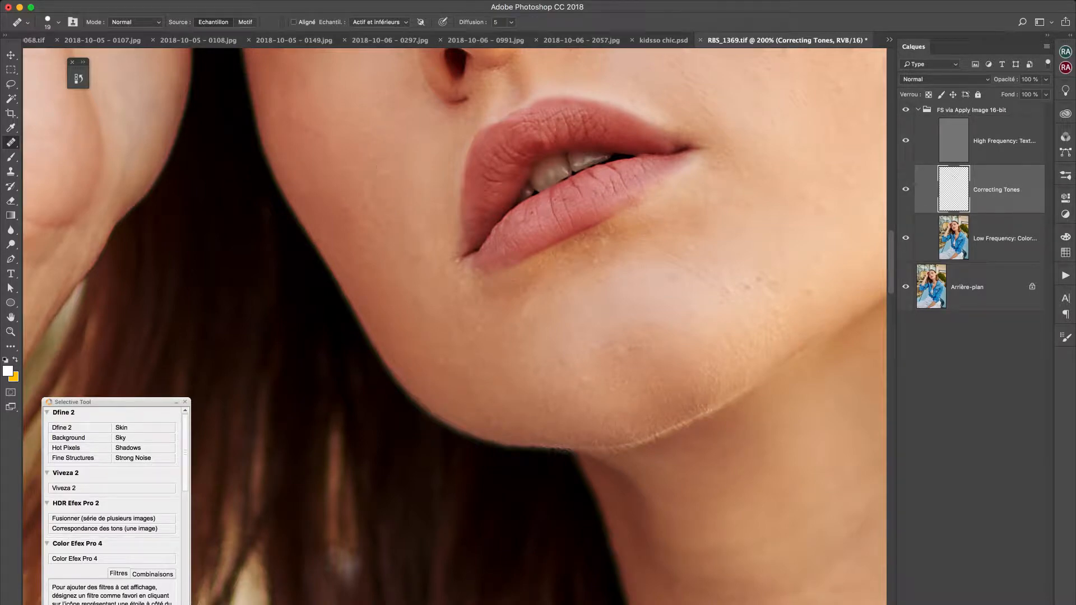
scroll(516, 233, right, 5)
scroll(506, 245, down, 4)
right_click(524, 272)
drag(556, 313, 562, 313)
click(511, 228)
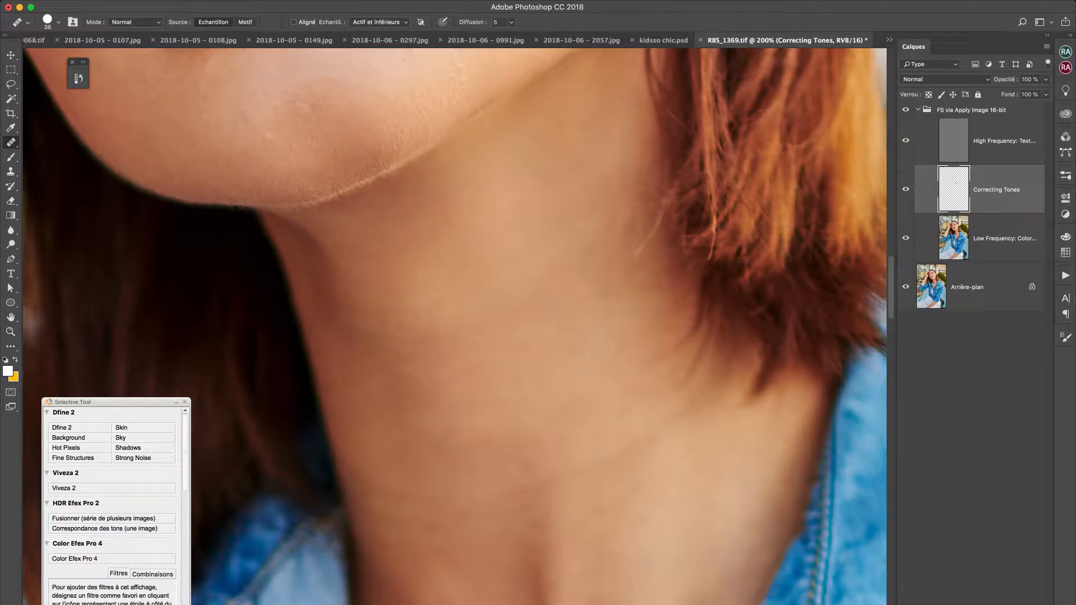
scroll(363, 339, down, 3)
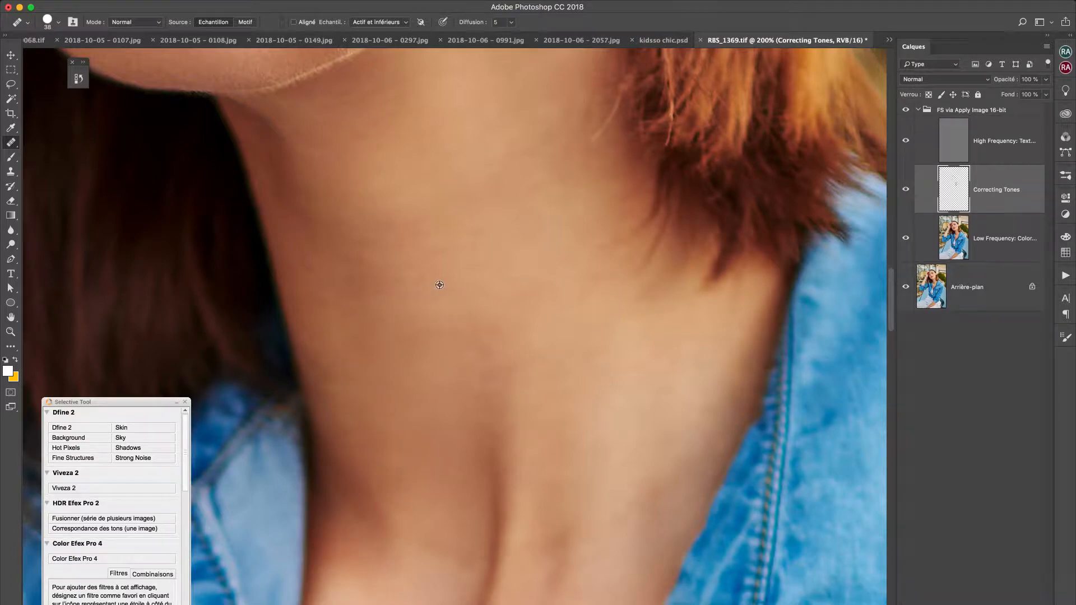
scroll(424, 281, down, 10)
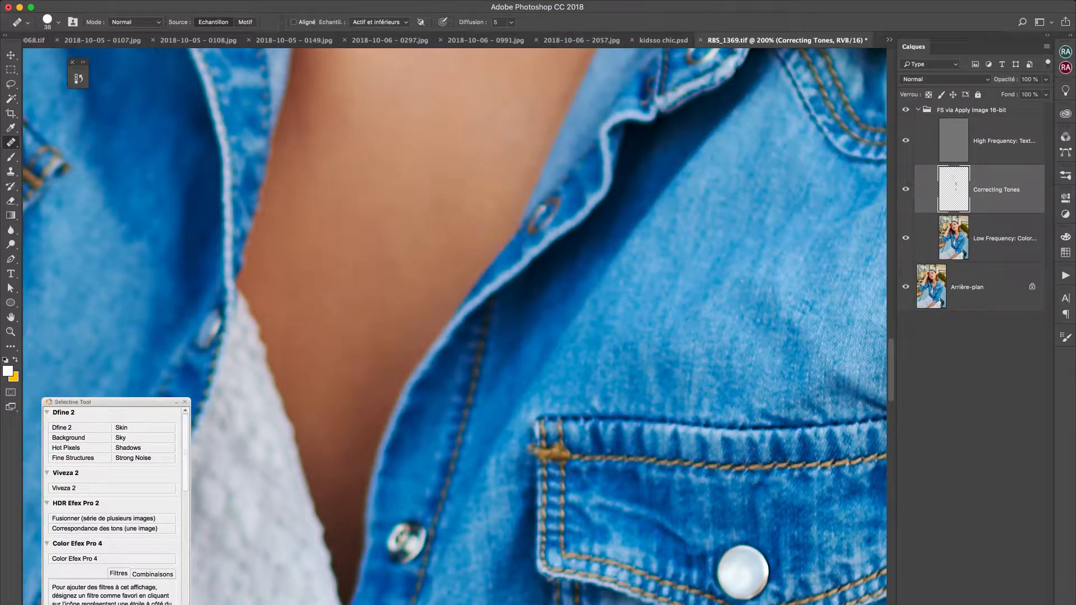
Heal the dark spot on the lower forearm using a clean skin sample beside it
key(super+minus)
key(super+minus)
key(super+minus)
scroll(545, 381, down, 10)
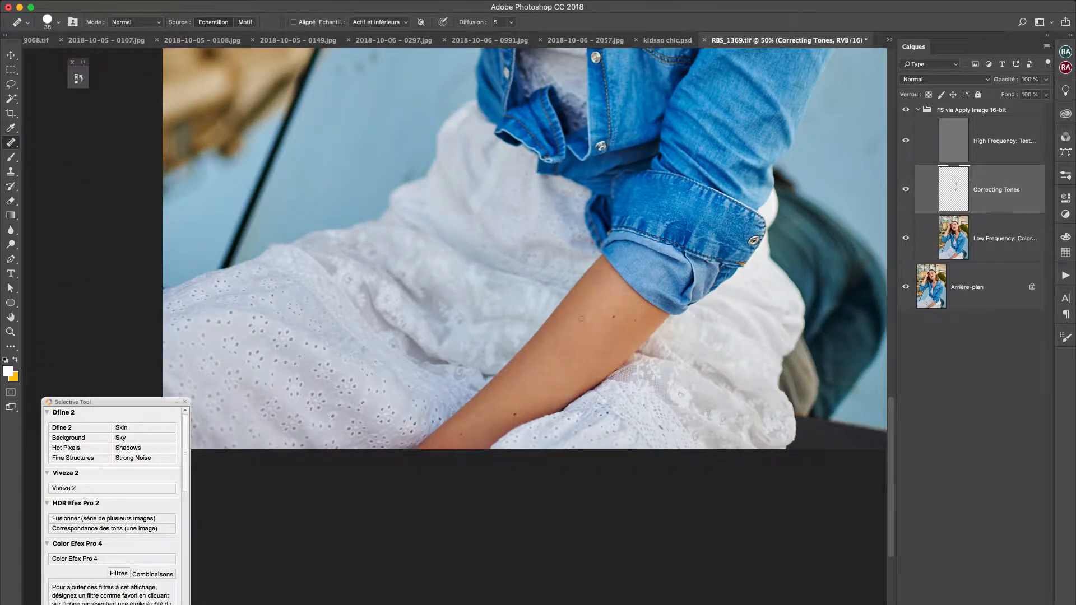
scroll(595, 275, up, 1)
alt+click(617, 369)
click(621, 360)
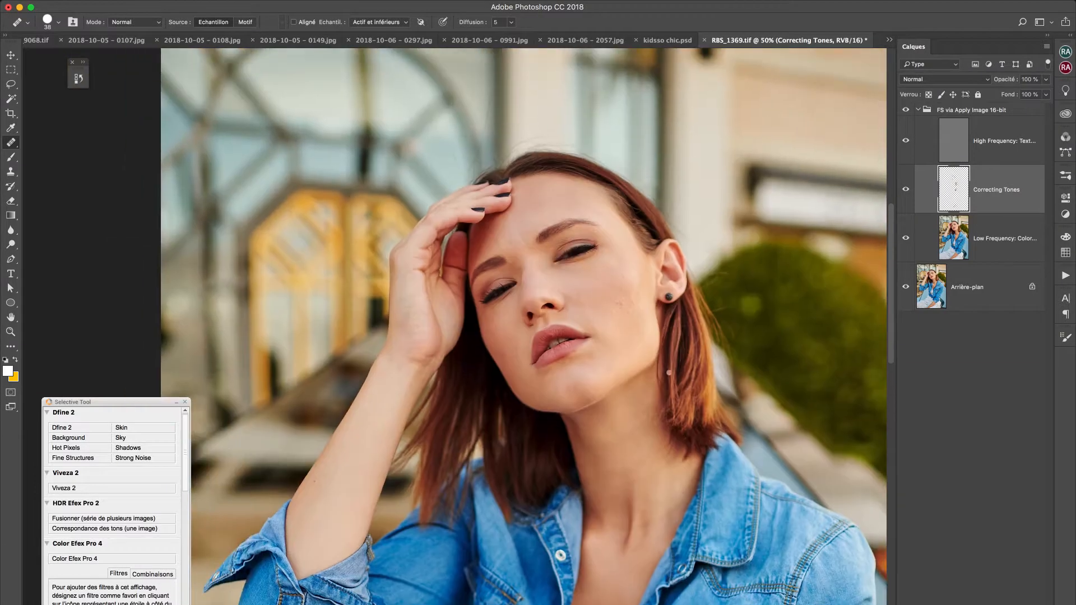
On the High Frequency texture layer, set healing sampling to Calque actif and heal a blemish on the forehead
key(super+plus)
key(alt+bracketright)
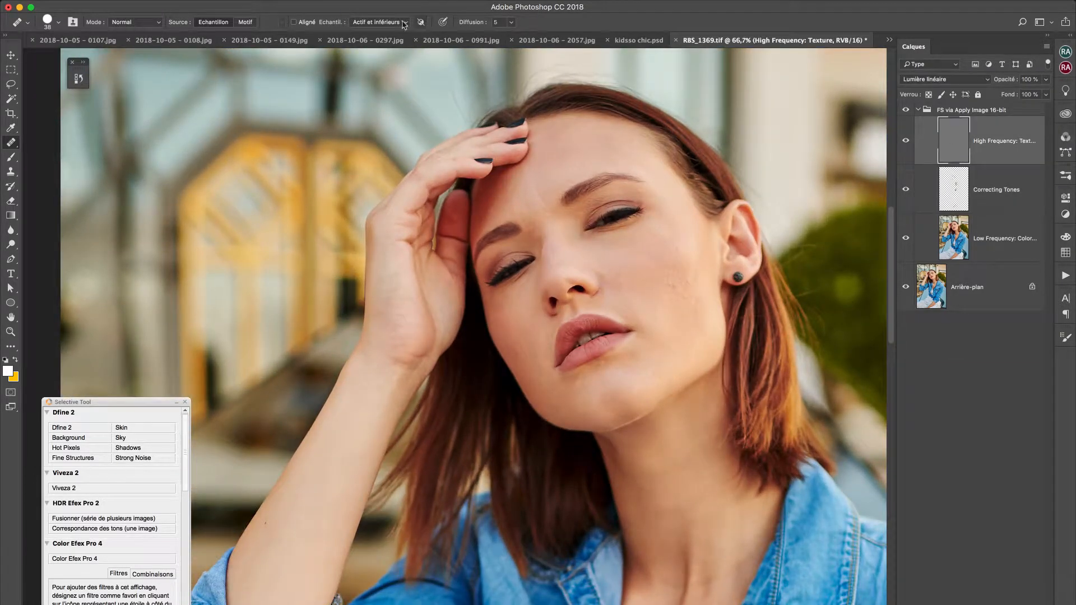
key(super+plus)
key(super+plus)
scroll(594, 198, up, 7)
scroll(608, 198, right, 4)
alt+click(505, 232)
click(501, 246)
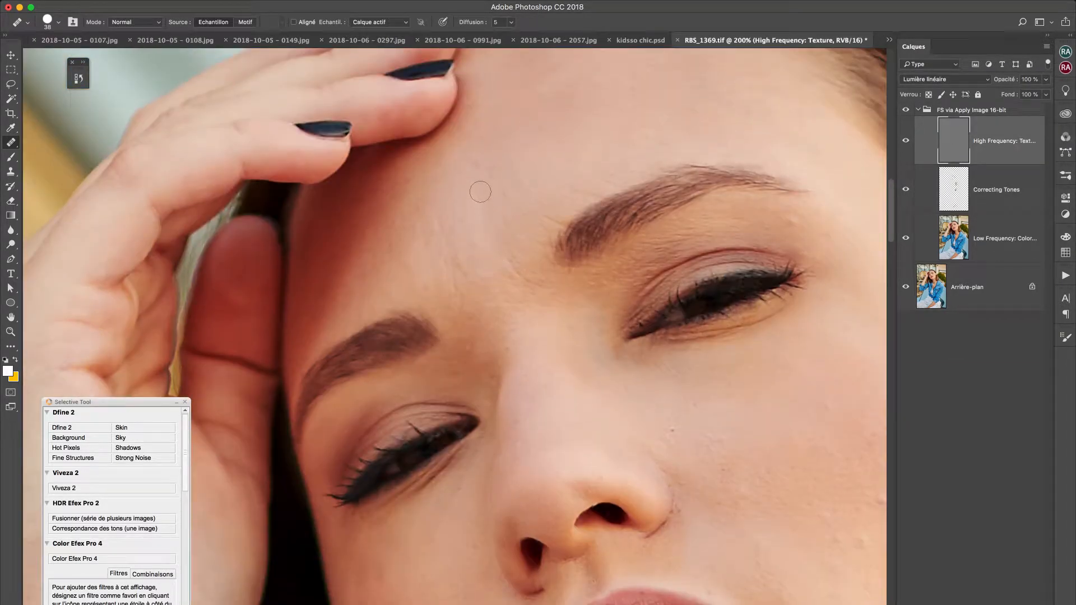
Heal the texture blemishes across the forehead above the eyebrows with samples of nearby skin
alt+click(476, 189)
click(481, 202)
alt+click(486, 183)
click(515, 176)
alt+click(558, 165)
click(509, 185)
alt+click(479, 220)
click(469, 217)
Reduce the healing brush to size 21 and heal the fine lines and small marks between the eyebrows
right_click(471, 213)
drag(502, 238, 496, 238)
alt+click(502, 181)
click(548, 218)
alt+click(541, 181)
scroll(587, 192, down, 2)
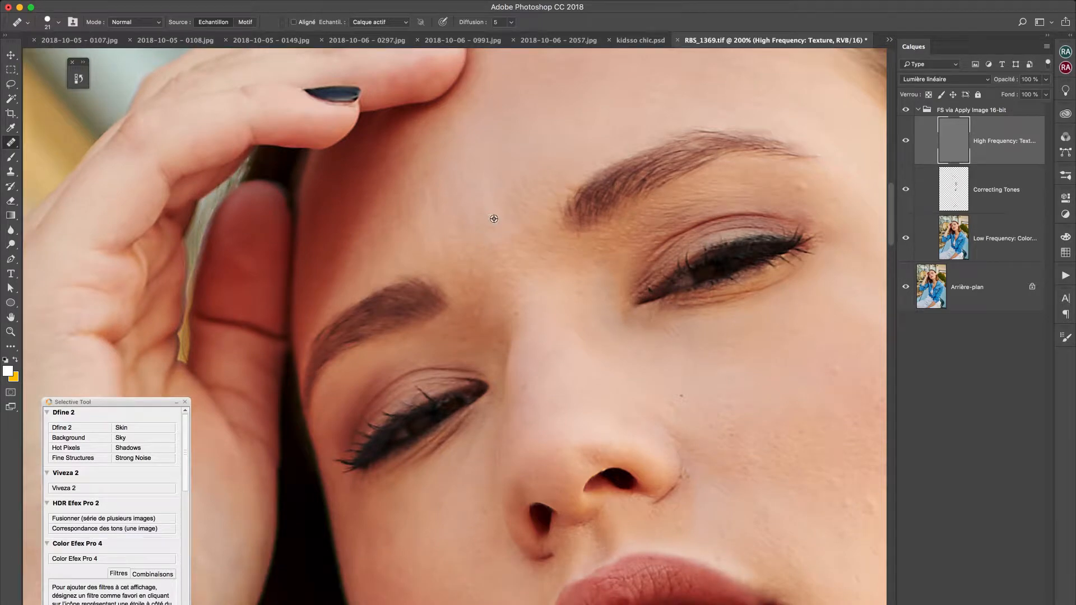
click(502, 185)
alt+click(485, 178)
click(507, 163)
Heal the small texture marks on the nose and the bumps on the adjacent cheek
scroll(506, 172, down, 6)
alt+click(483, 182)
click(485, 155)
scroll(535, 185, right, 4)
scroll(536, 185, right, 3)
scroll(535, 185, down, 1)
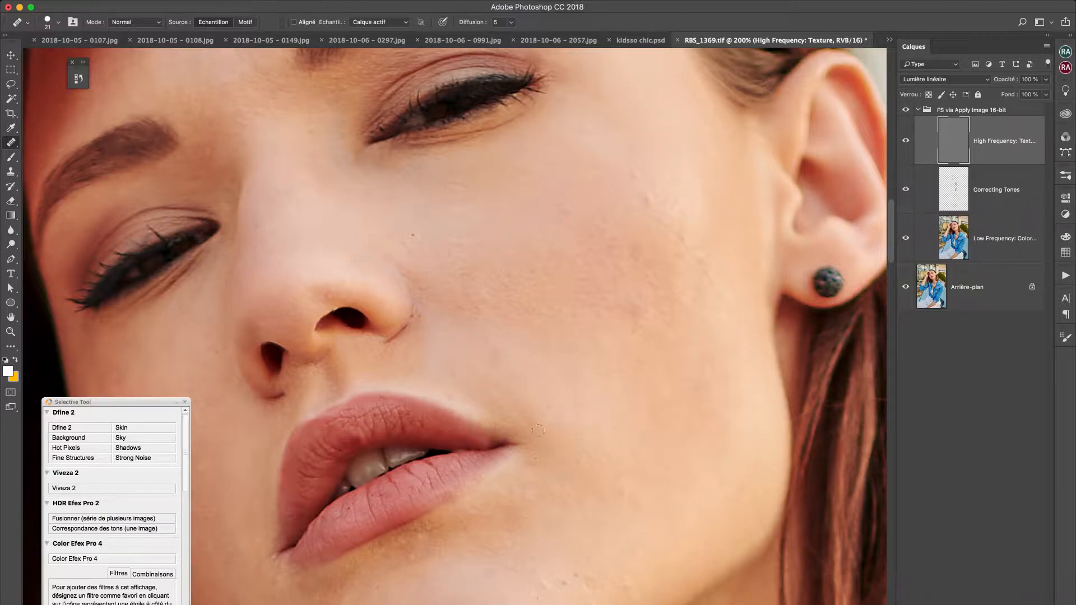
Heal the small skin bumps on the chin and jaw below the corner of the mouth
scroll(590, 474, down, 5)
click(580, 465)
click(561, 460)
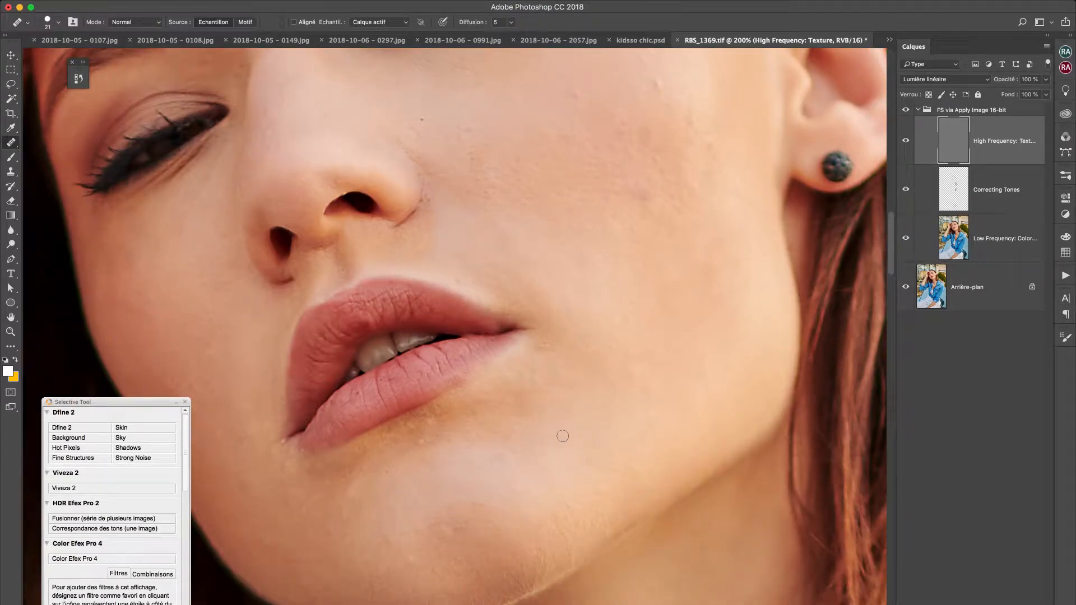
click(496, 446)
scroll(465, 507, left, 3)
scroll(448, 443, left, 3)
scroll(448, 443, up, 1)
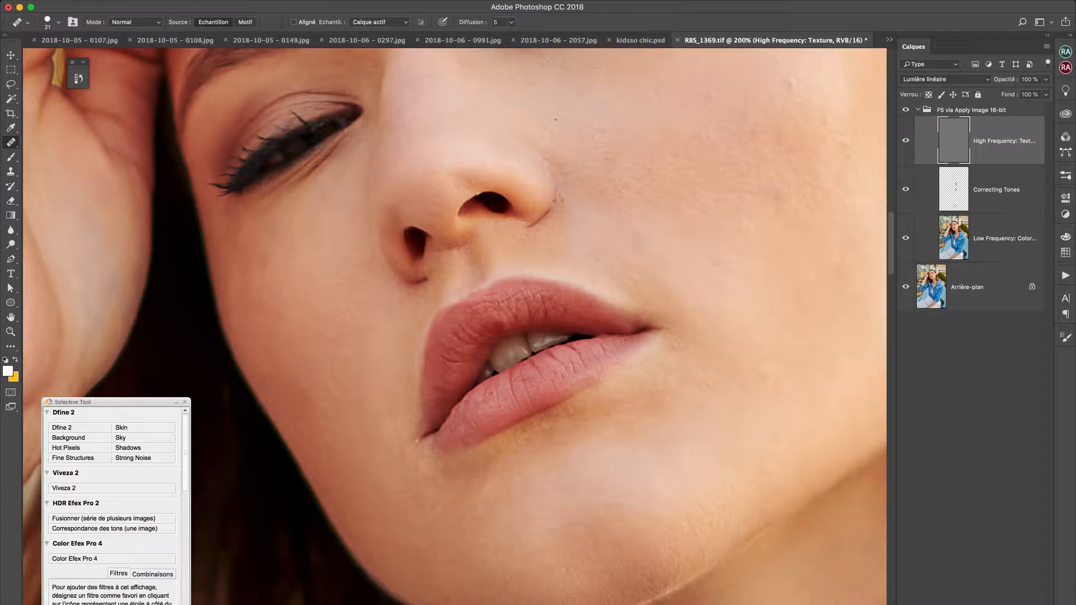
Heal the remaining texture bumps on the cheek below the eye, checking the whole face
scroll(294, 269, up, 8)
scroll(541, 356, right, 3)
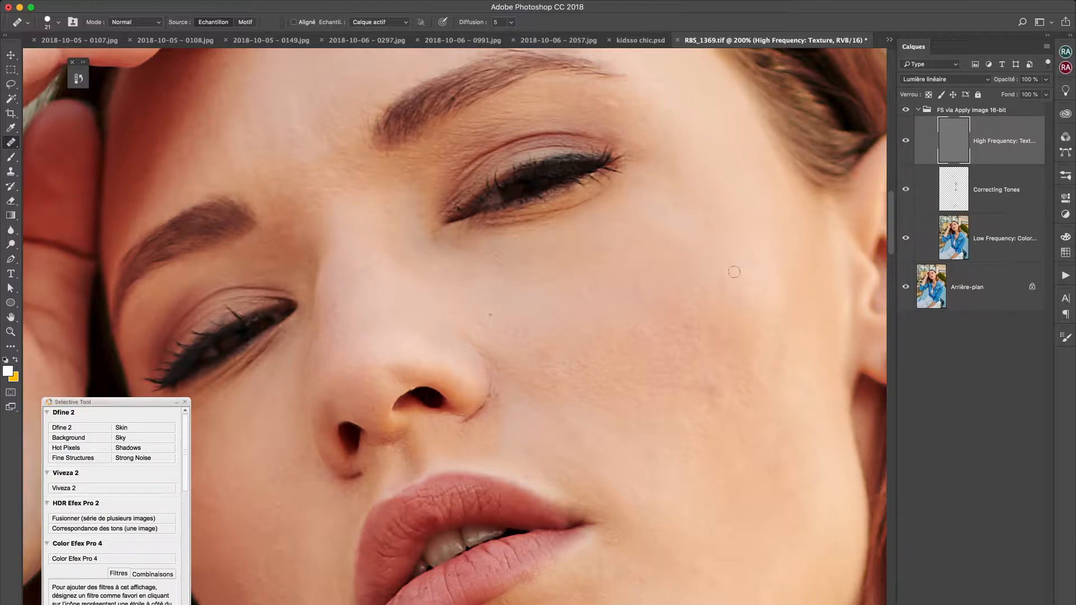
scroll(734, 272, down, 3)
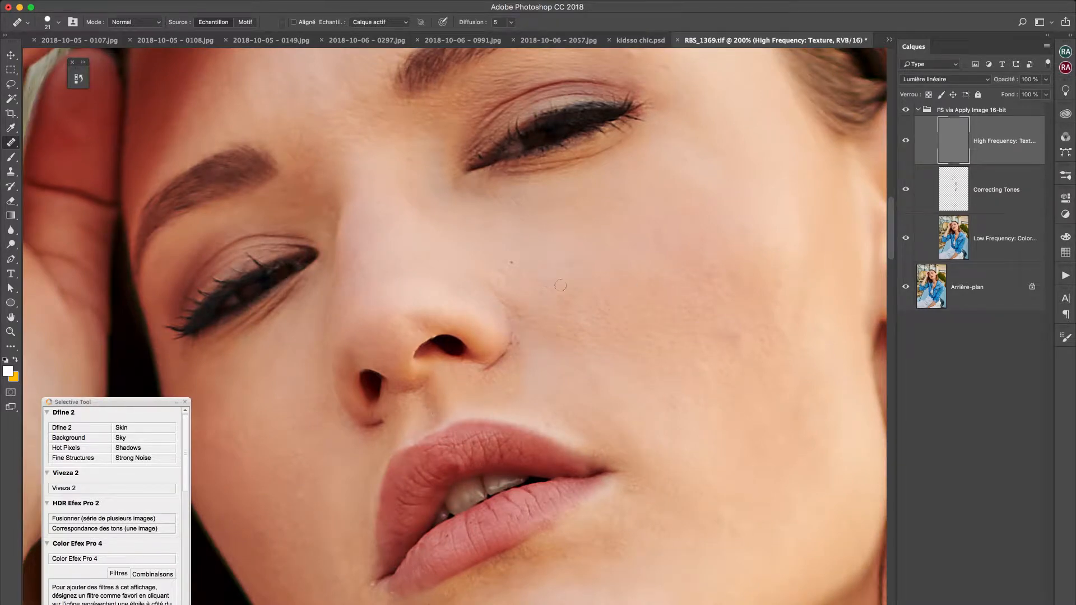
scroll(552, 283, down, 5)
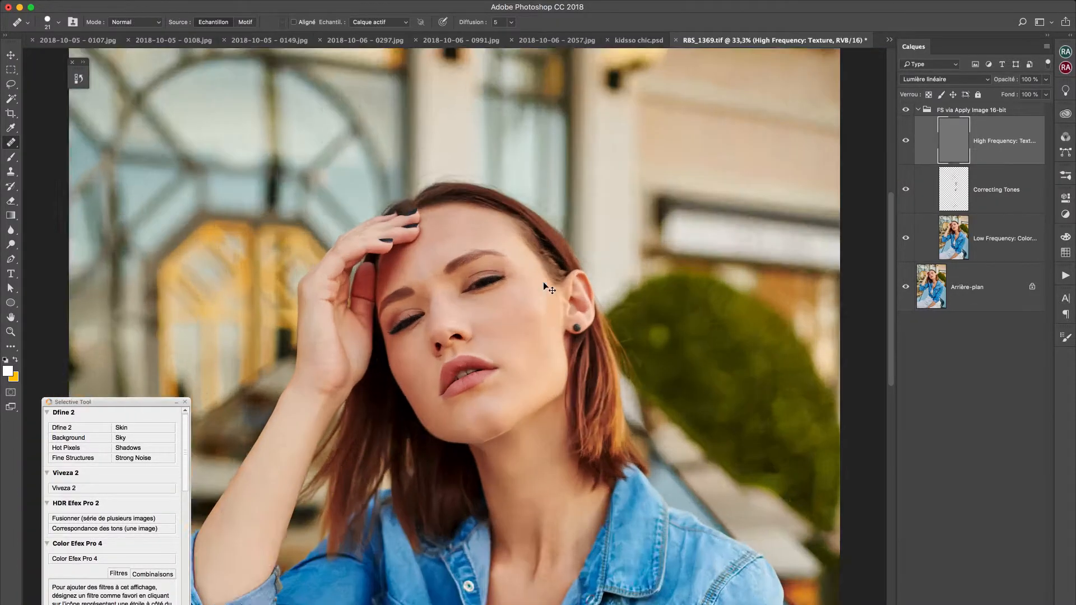
On the Correcting Tones layer, set sampling to Actif et inférieurs and heal the cheek's reddish tones at brush size 68
scroll(543, 281, up, 5)
click(996, 189)
click(387, 21)
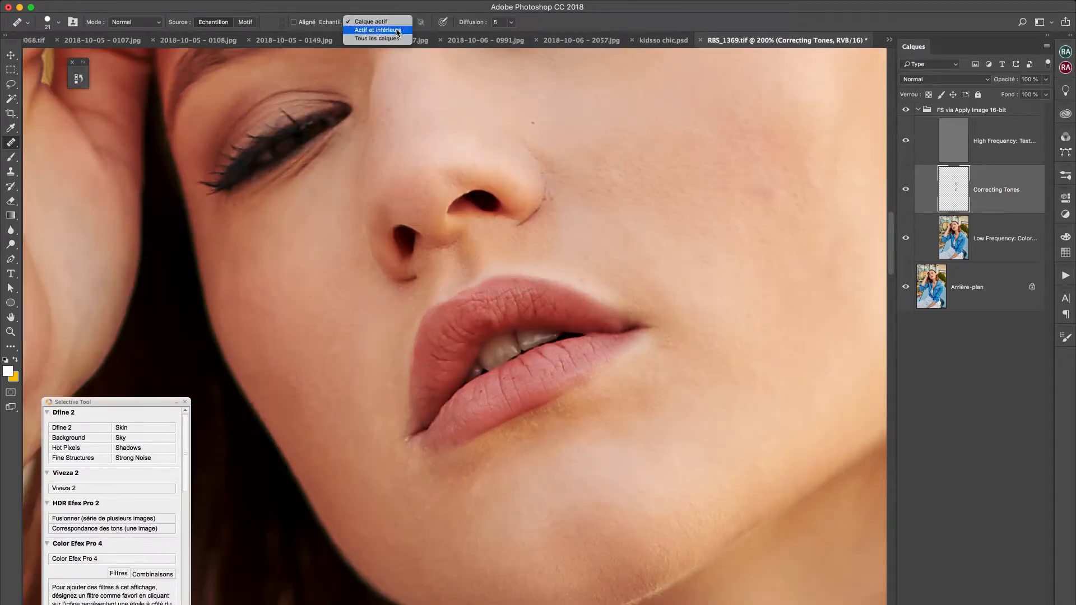
click(397, 32)
scroll(510, 280, right, 5)
scroll(509, 280, up, 2)
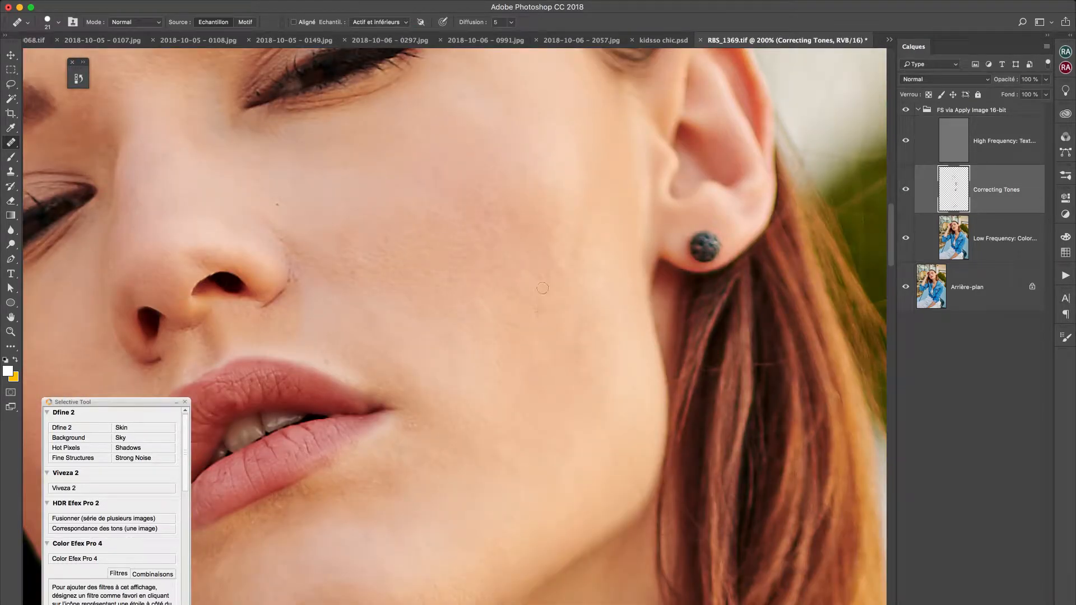
right_click(565, 252)
click(613, 272)
alt+click(583, 178)
alt+click(587, 304)
Even out the skin tones along the jaw and on the cheek at the other side of the mouth
scroll(538, 235, down, 3)
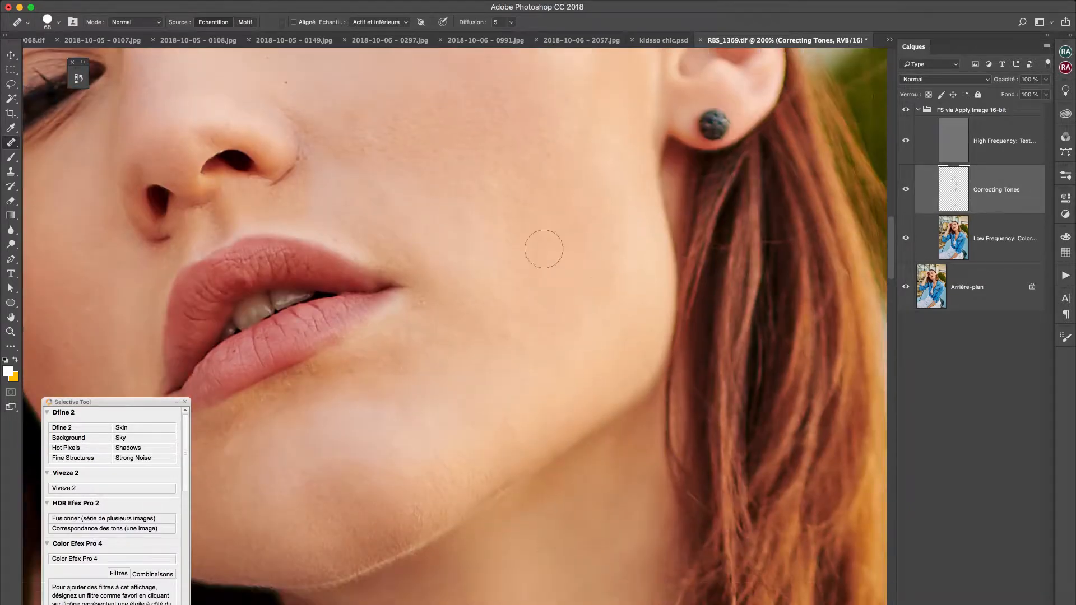
scroll(464, 396, down, 2)
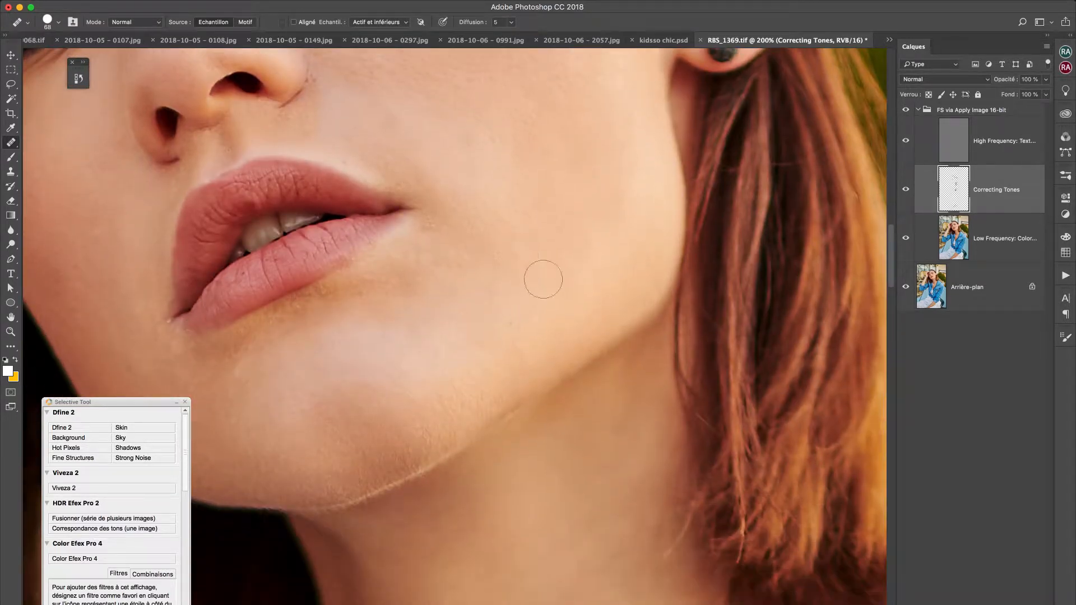
scroll(559, 280, left, 3)
scroll(546, 295, left, 3)
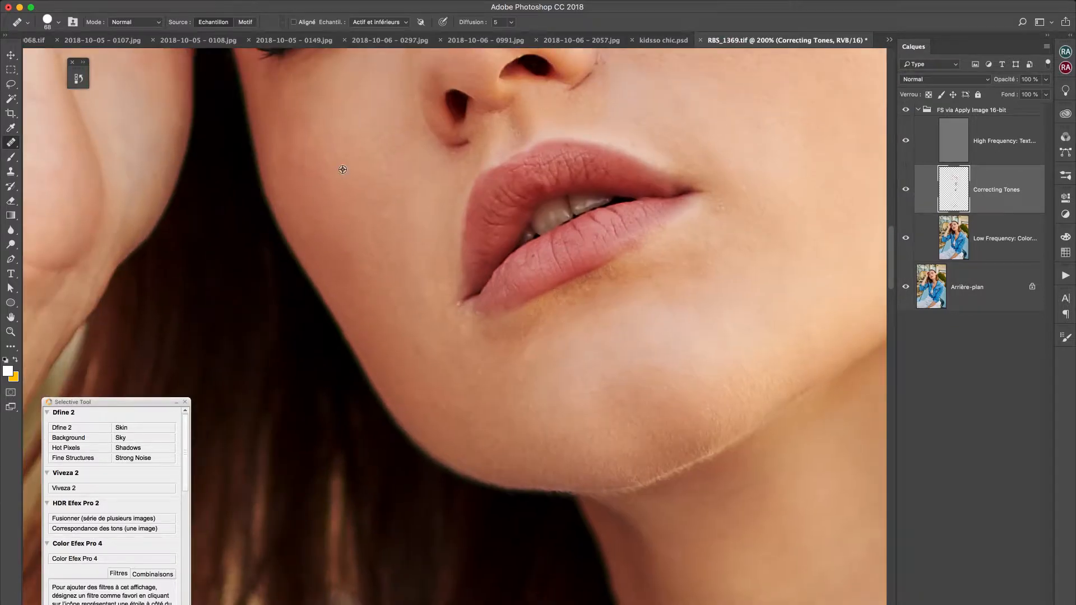
scroll(481, 301, down, 2)
On the High Frequency layer, set sampling to Calque actif and heal the chin's texture blemishes at brush size 29
click(958, 144)
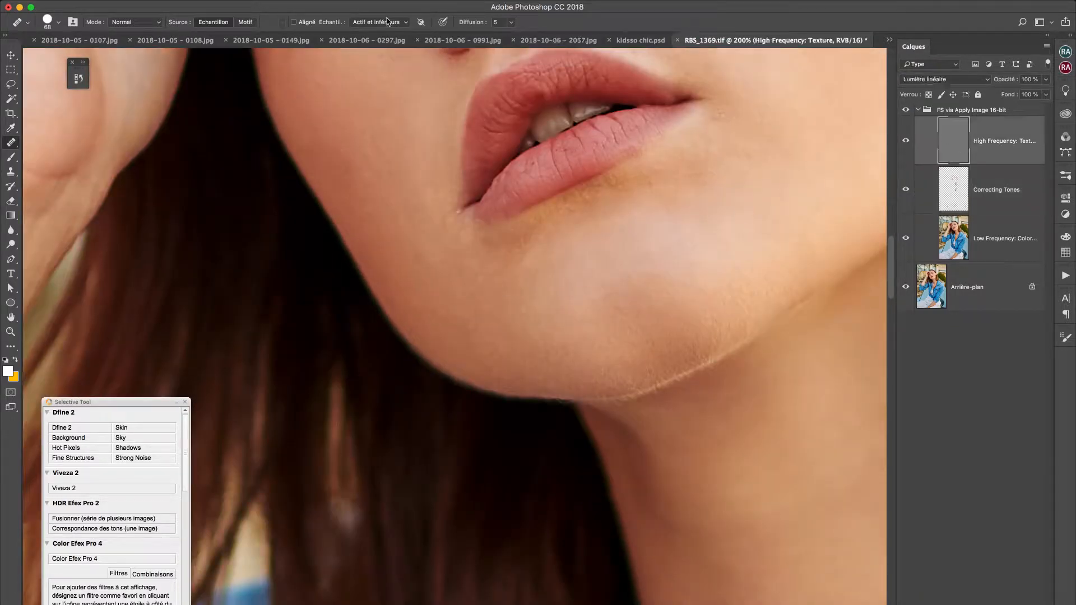
click(388, 23)
click(386, 12)
alt+click(502, 286)
right_click(486, 277)
drag(520, 301, 514, 301)
click(479, 262)
scroll(431, 168, up, 3)
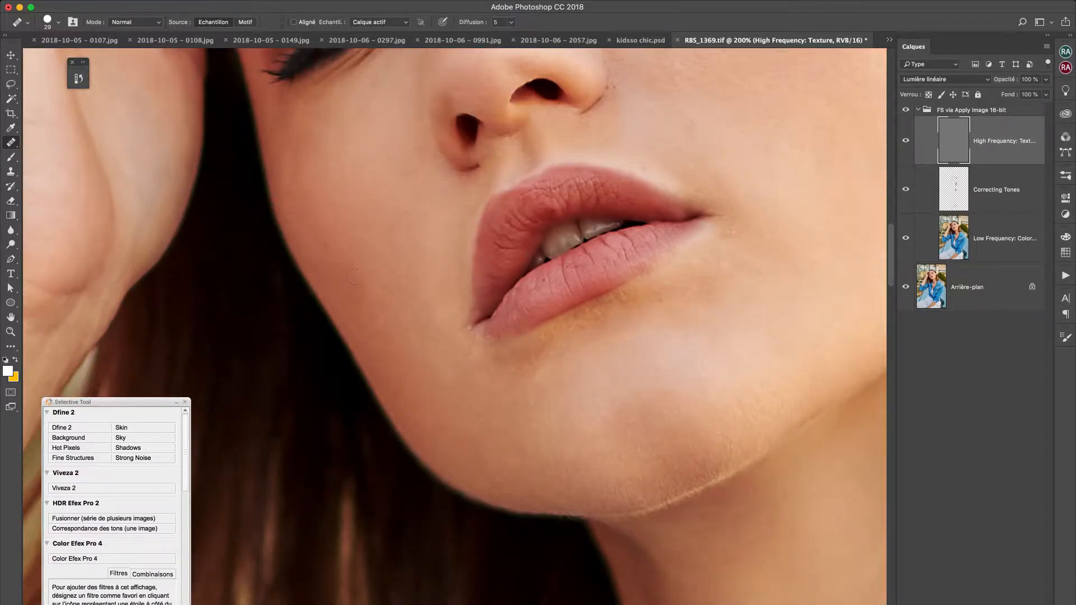
Heal the leftover texture marks on the cheek and around the outer eyelid
scroll(353, 277, up, 5)
scroll(353, 277, right, 3)
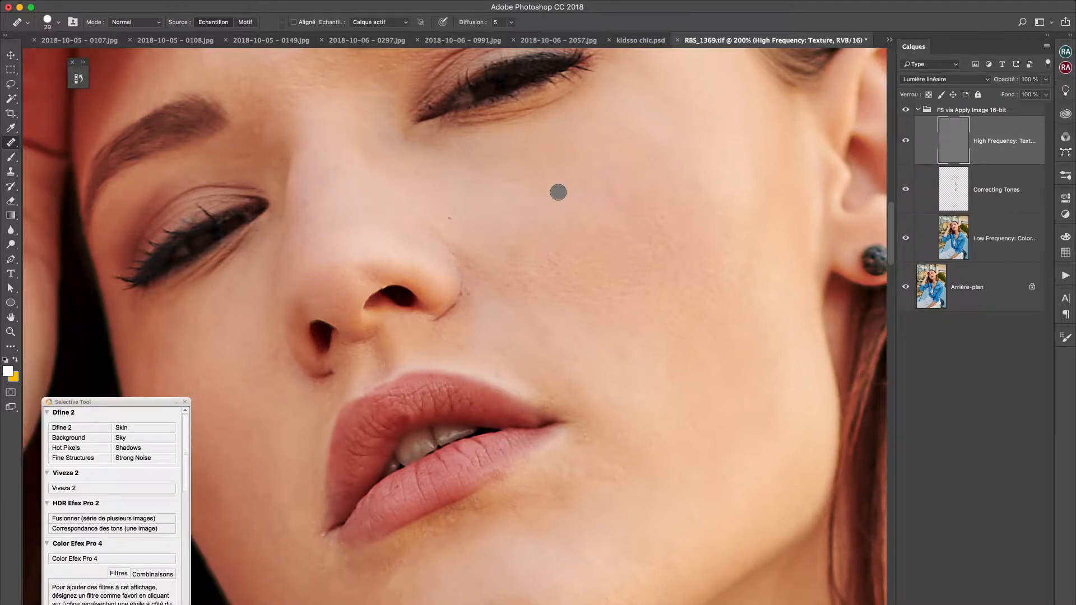
scroll(557, 188, up, 4)
scroll(557, 187, right, 3)
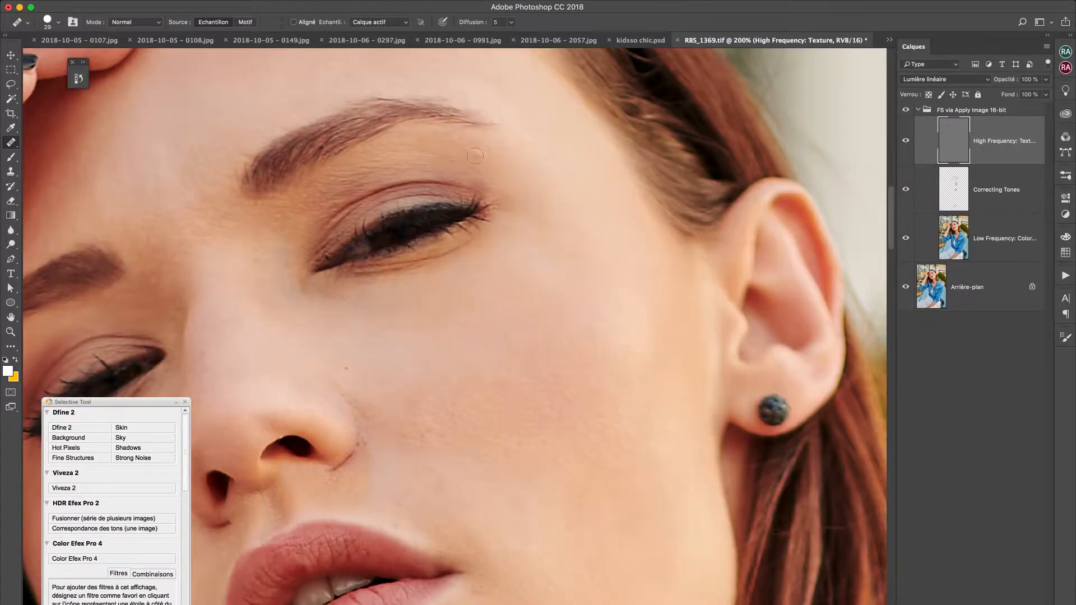
scroll(537, 179, down, 2)
scroll(554, 265, left, 4)
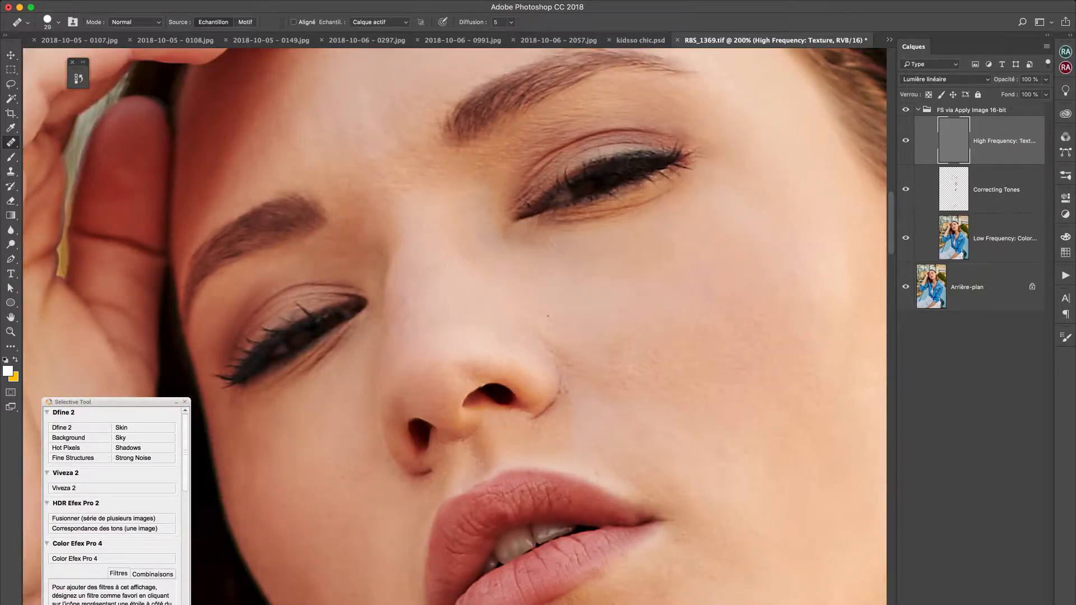
Return to the Correcting Tones layer, set sampling to Actif et inférieurs, and heal the uneven tone on the cheek
key(super+minus)
key(super+minus)
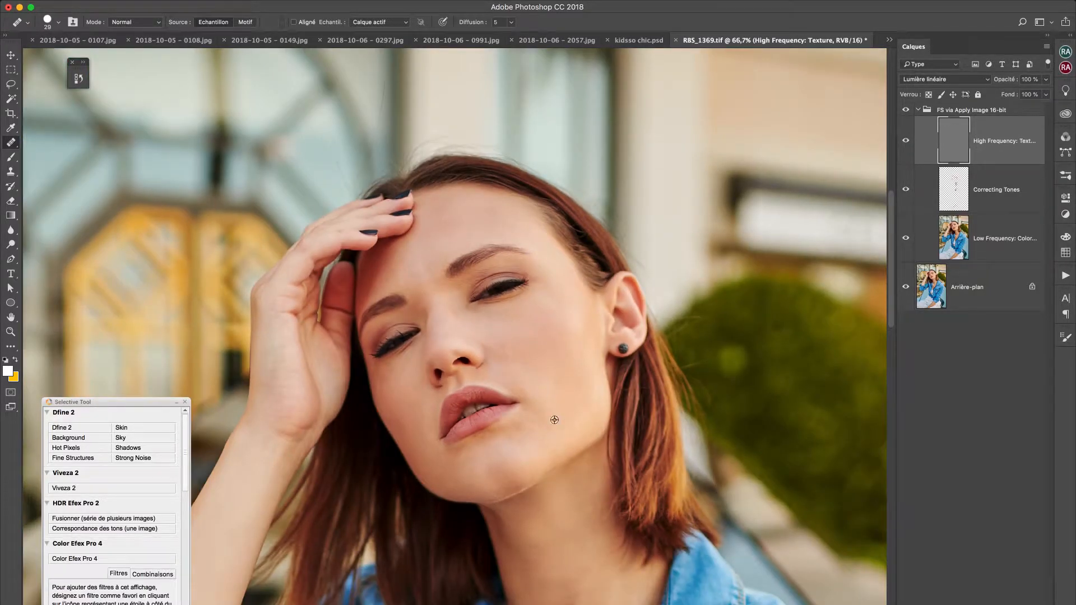
click(960, 193)
click(379, 22)
click(376, 33)
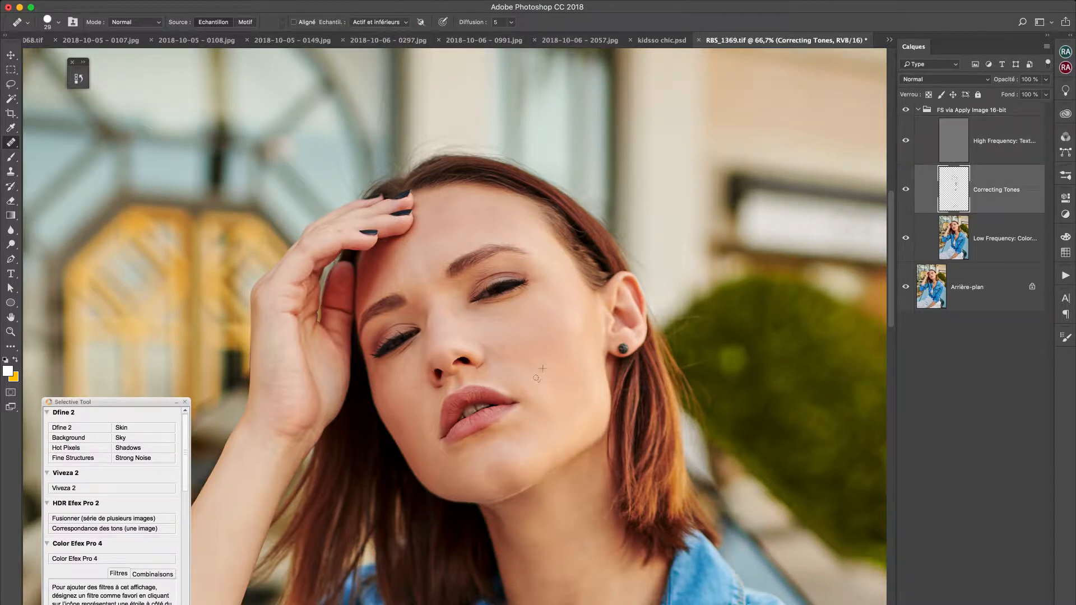
scroll(561, 353, down, 2)
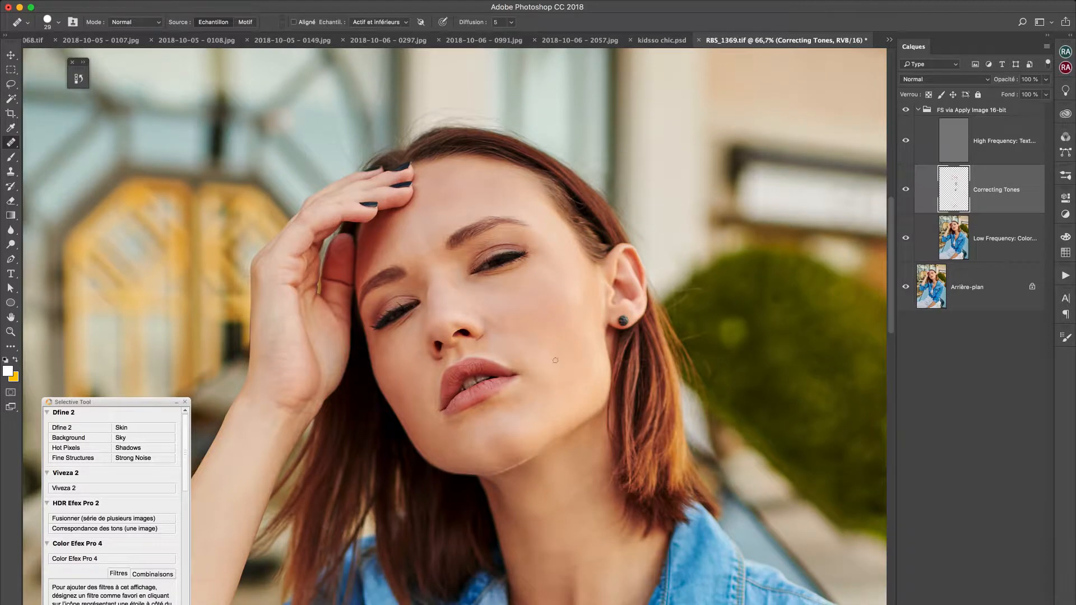
On the High Frequency layer, set sampling to Calque actif and examine the forehead texture between the eyebrows up close
scroll(570, 356, down, 2)
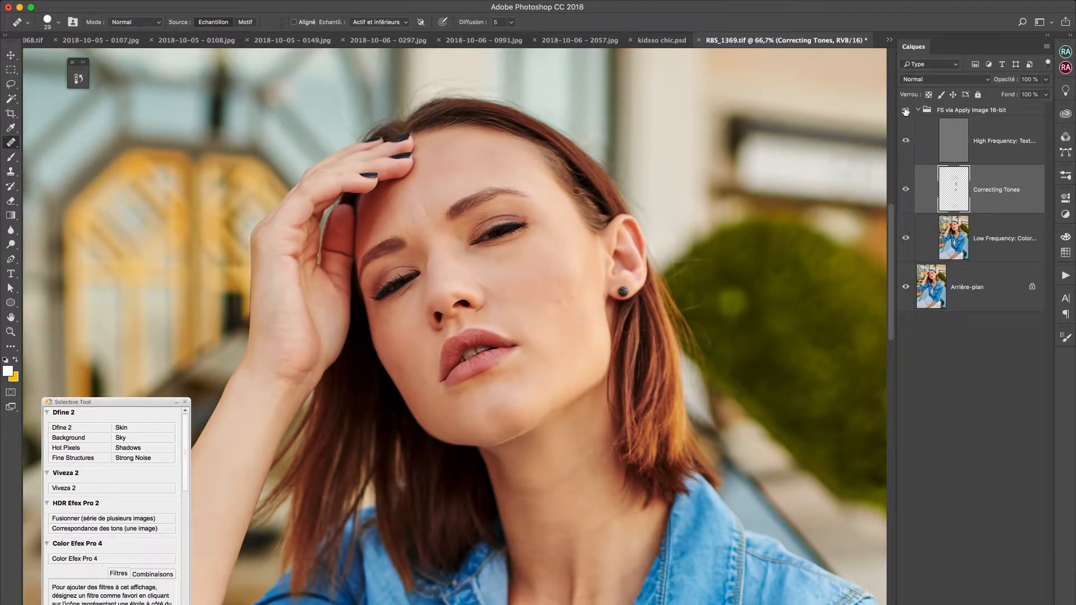
click(957, 142)
click(394, 22)
click(393, 13)
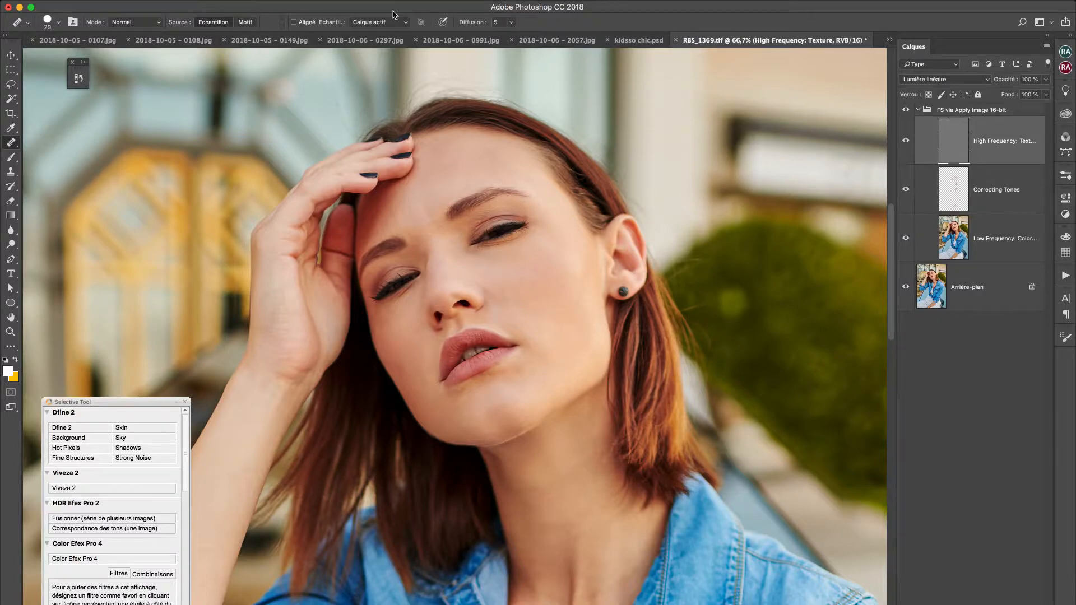
key(super+plus)
key(super+plus)
key(super+plus)
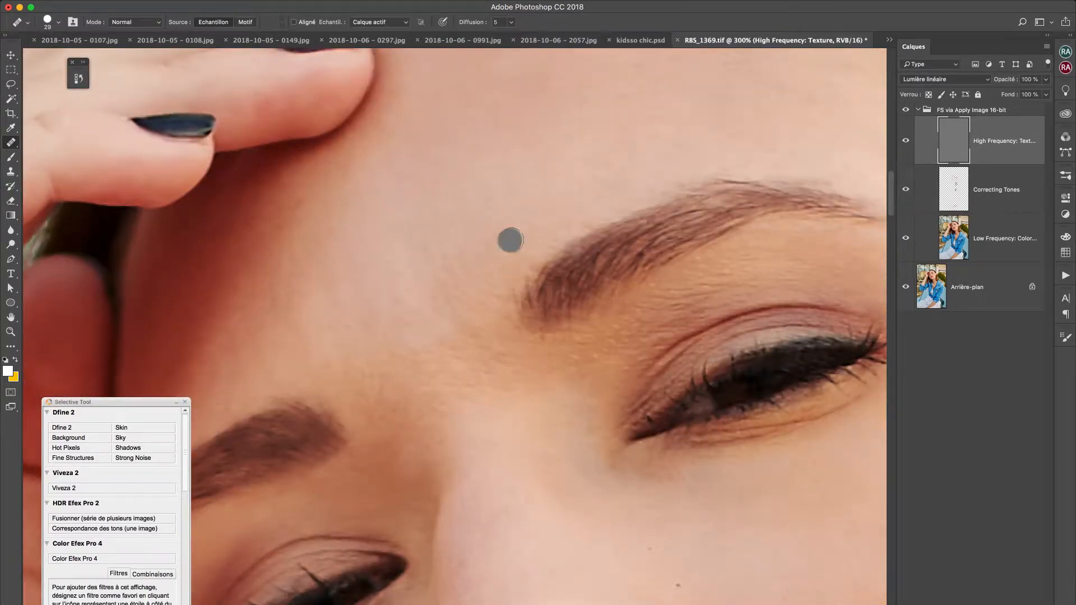
key(super+minus)
key(super+minus)
key(super+minus)
key(super+minus)
key(super+minus)
key(super+minus)
key(super+minus)
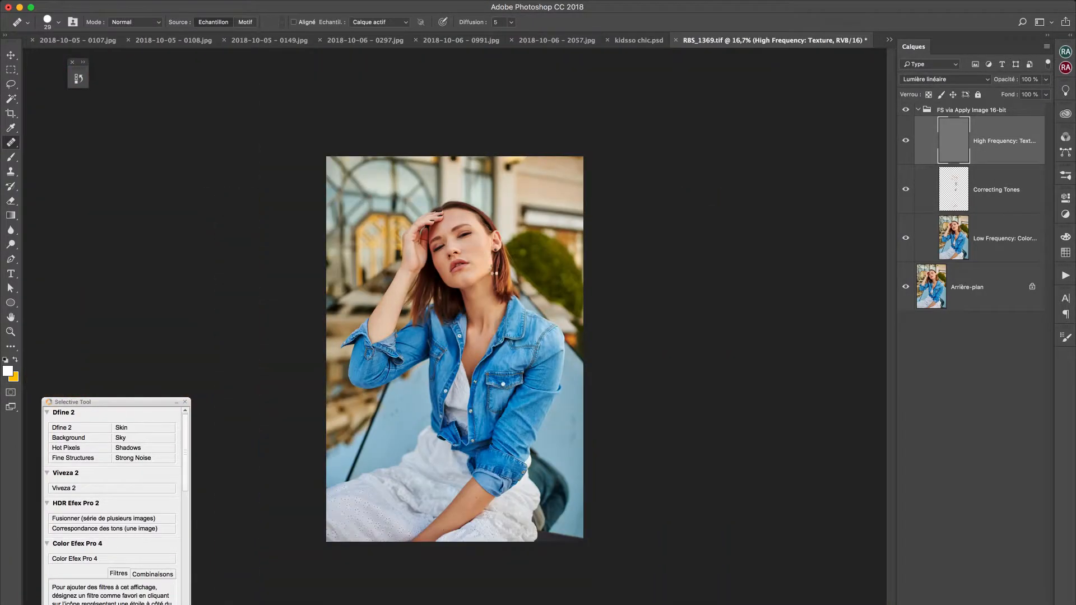
key(alt+shift+super+e)
key(super+z)
On the Correcting Tones layer, set the healing brush size to 63 and sampling to Actif et inférieurs
click(956, 184)
key(super+plus)
key(super+plus)
key(super+plus)
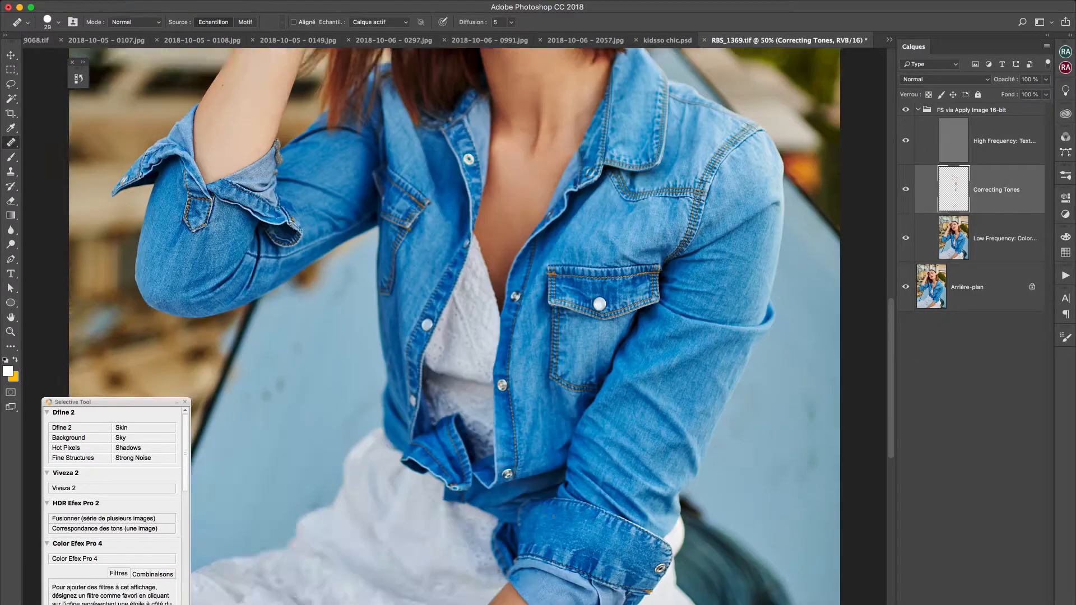
drag(251, 516, 360, 384)
right_click(390, 254)
drag(436, 276, 384, 258)
alt+click(421, 236)
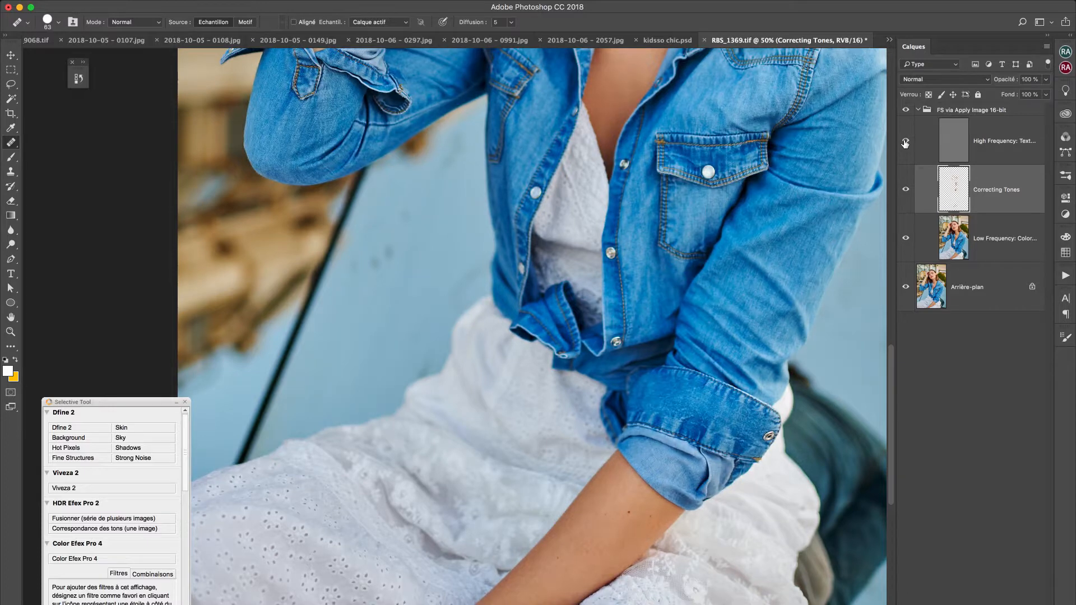
click(390, 26)
click(375, 33)
Heal the dark spots on the blue surface behind the model, on both sides of the denim jacket
scroll(469, 307, up, 3)
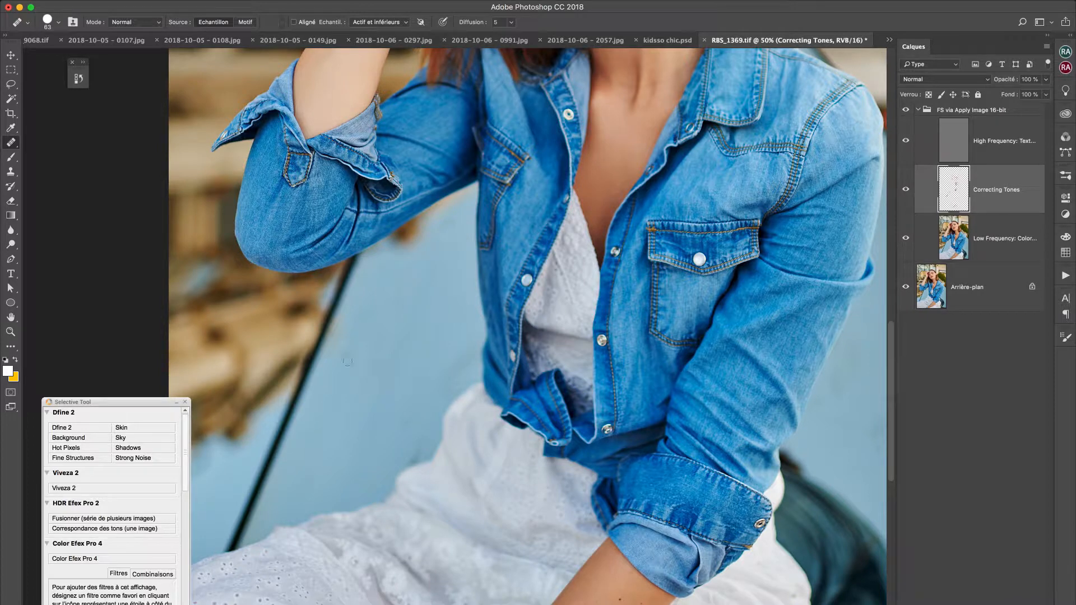
alt+click(392, 394)
drag(374, 354, 358, 358)
scroll(360, 315, right, 5)
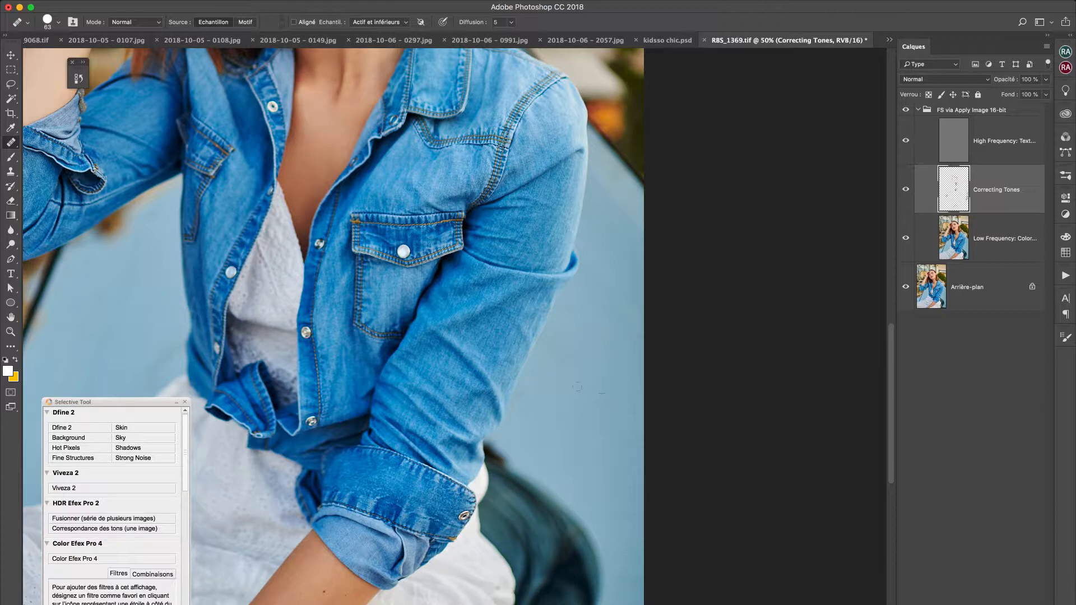
Merge the visible layers into a new layer above the frequency separation group, with a black mask, 48% opacity and a clipped texture layer
click(988, 111)
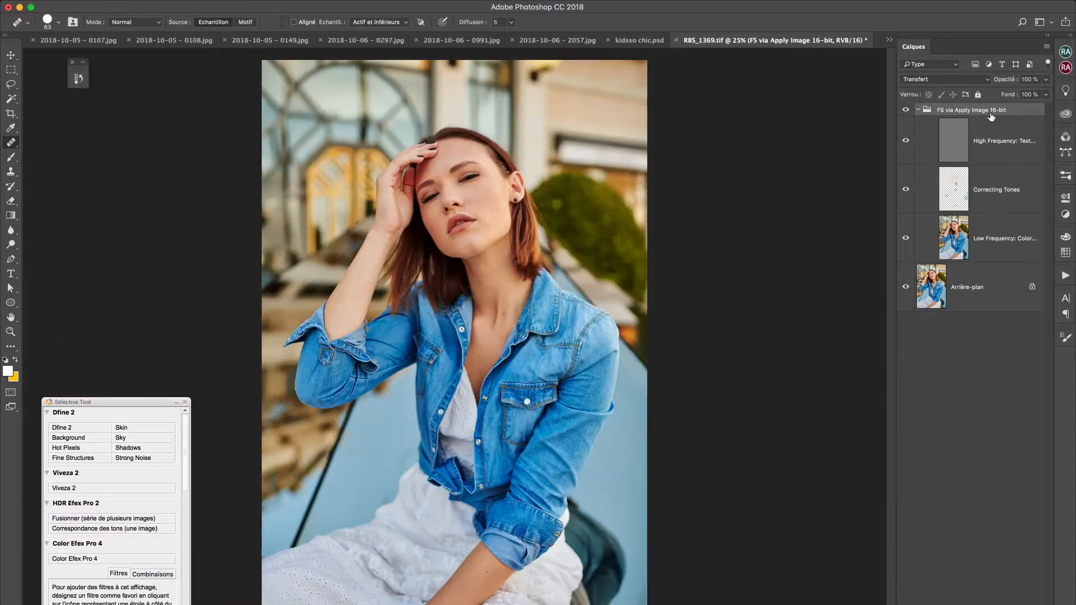
key(super+minus)
key(super+minus)
key(super+alt+shift+e)
click(1065, 275)
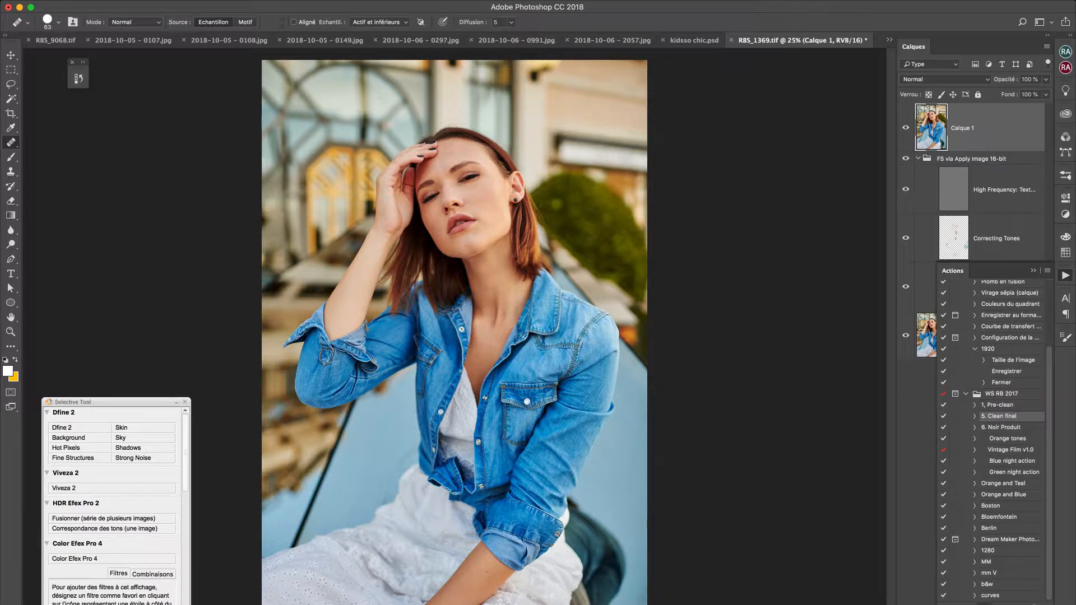
click(1065, 53)
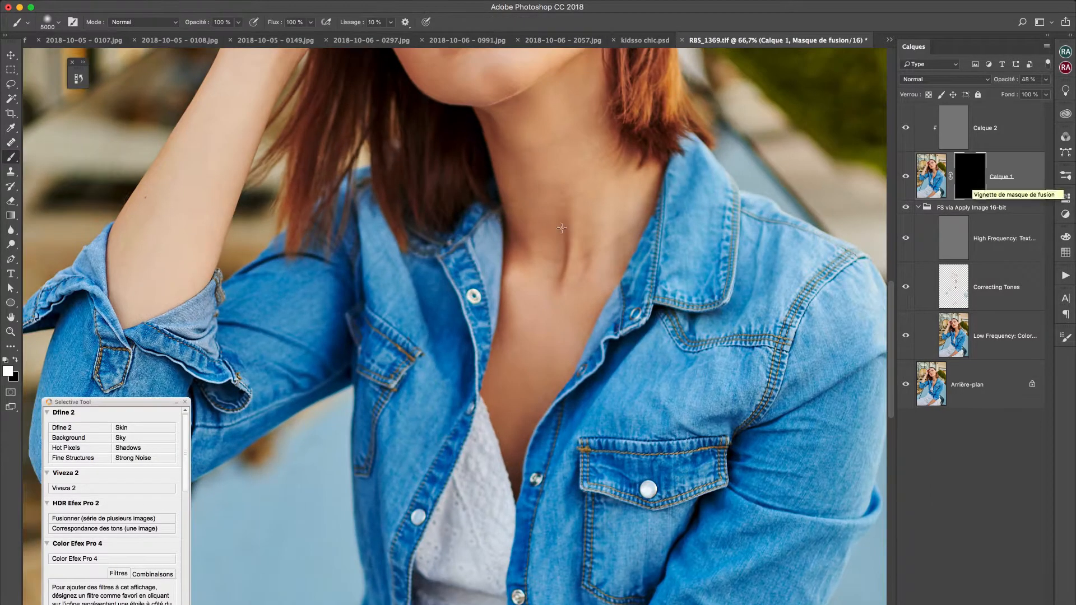
Paint white on the Calque 1 mask over the cheeks, chin and forehead with soft brushes of 104 and 174 px
right_click(525, 197)
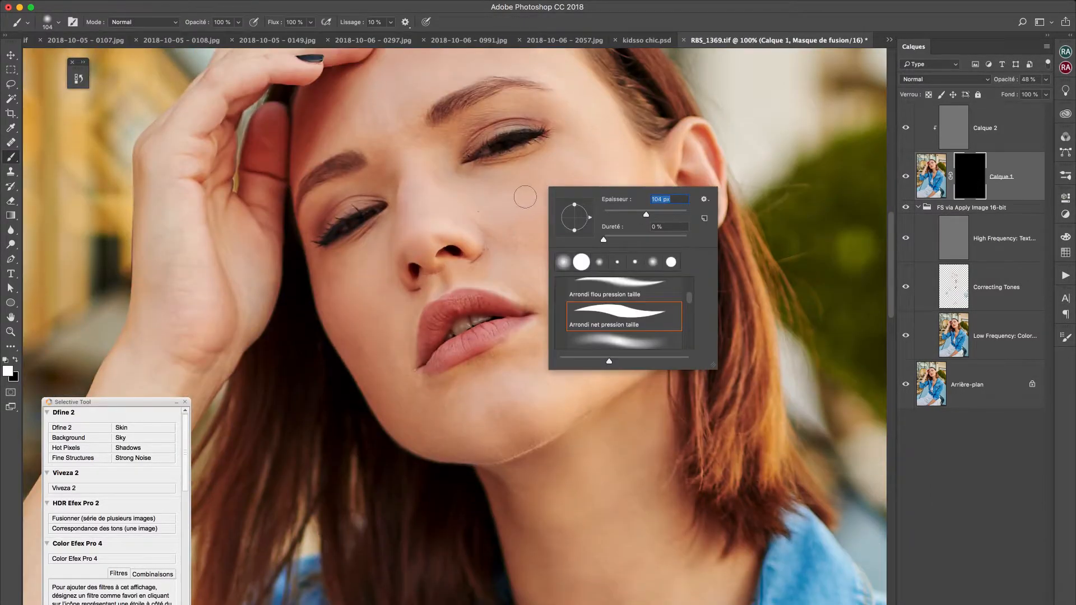
click(525, 196)
right_click(625, 315)
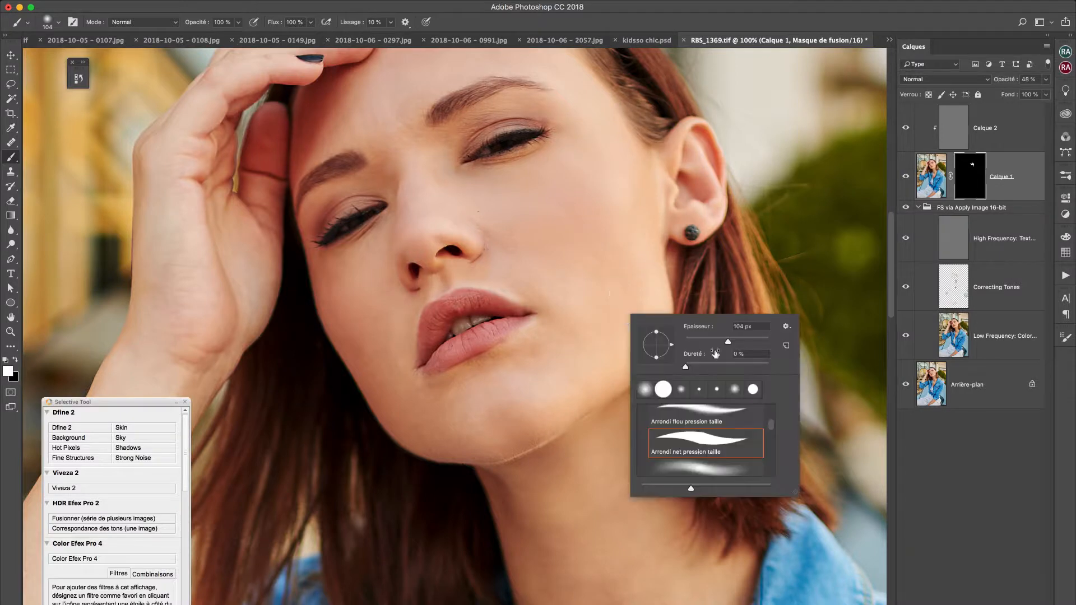
drag(728, 341, 733, 342)
click(548, 277)
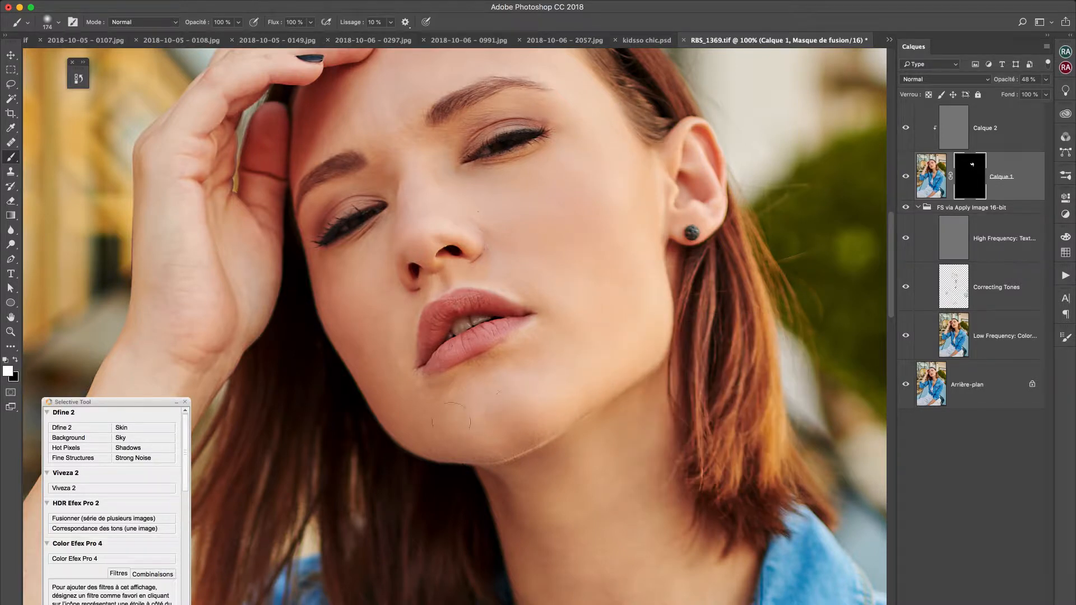
scroll(398, 395, up, 5)
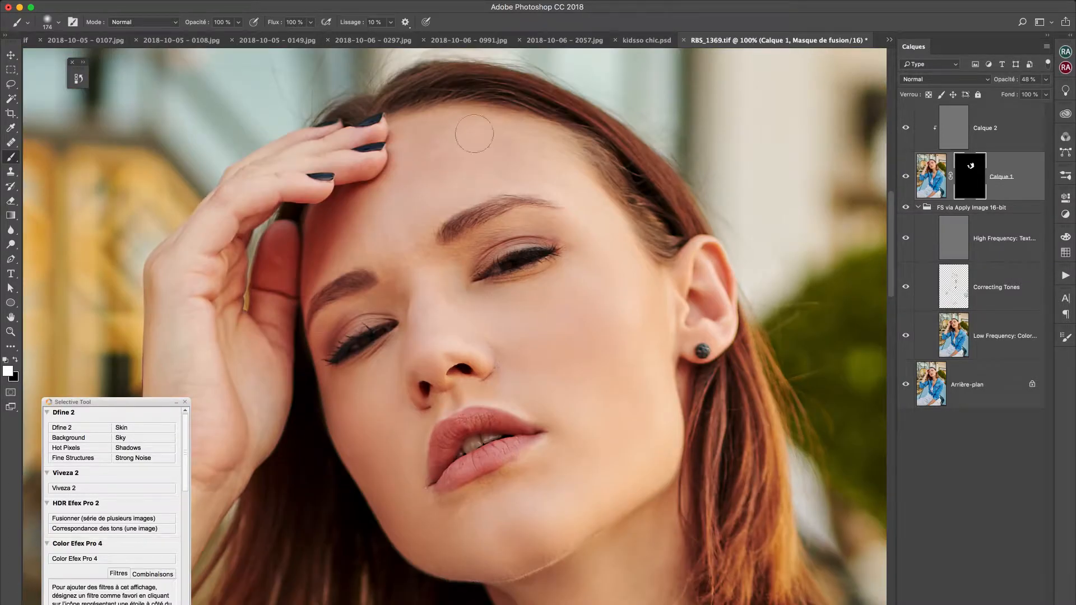
Extend the white painting on the Calque 1 mask over the neck, chest and both forearms
scroll(619, 331, down, 10)
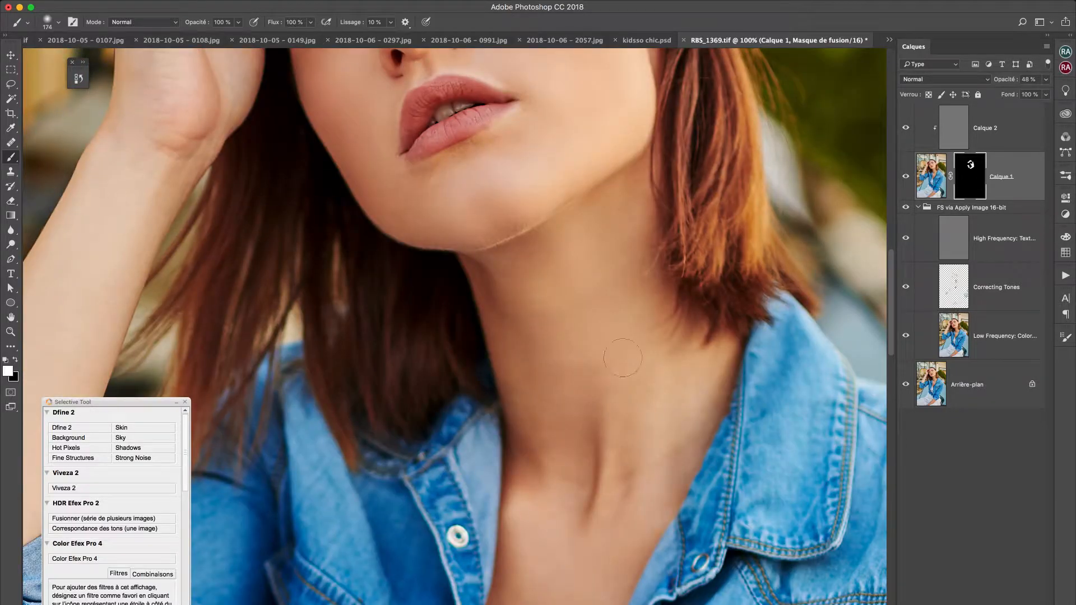
scroll(537, 296, down, 8)
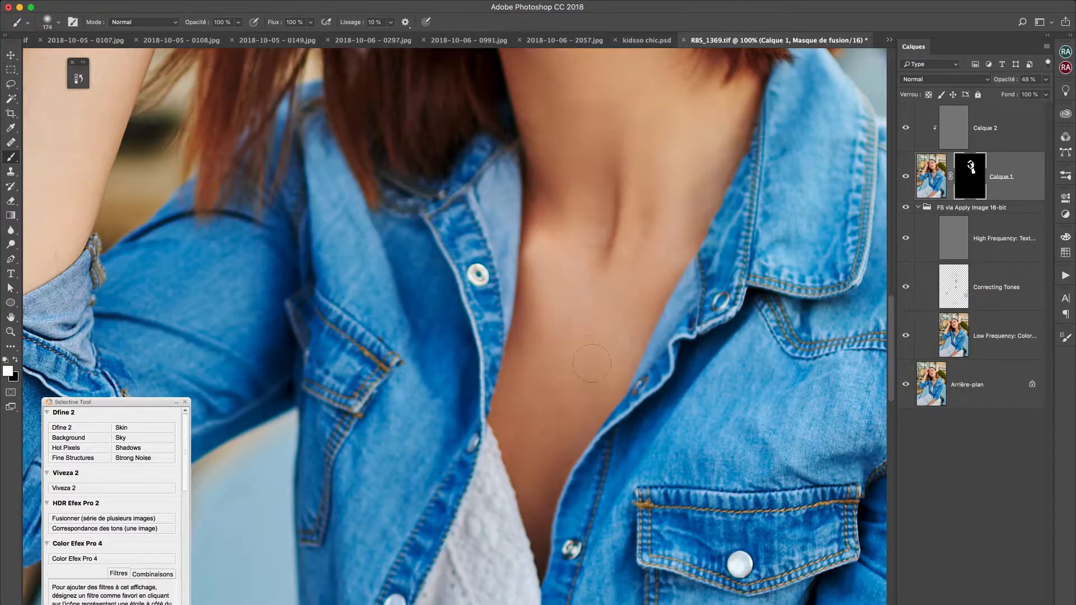
scroll(608, 286, left, 8)
scroll(608, 286, up, 3)
mouse_move(237, 274)
mouse_down()
mouse_move(284, 262)
mouse_move(319, 175)
mouse_move(384, 108)
mouse_up()
scroll(384, 109, up, 16)
scroll(426, 168, right, 3)
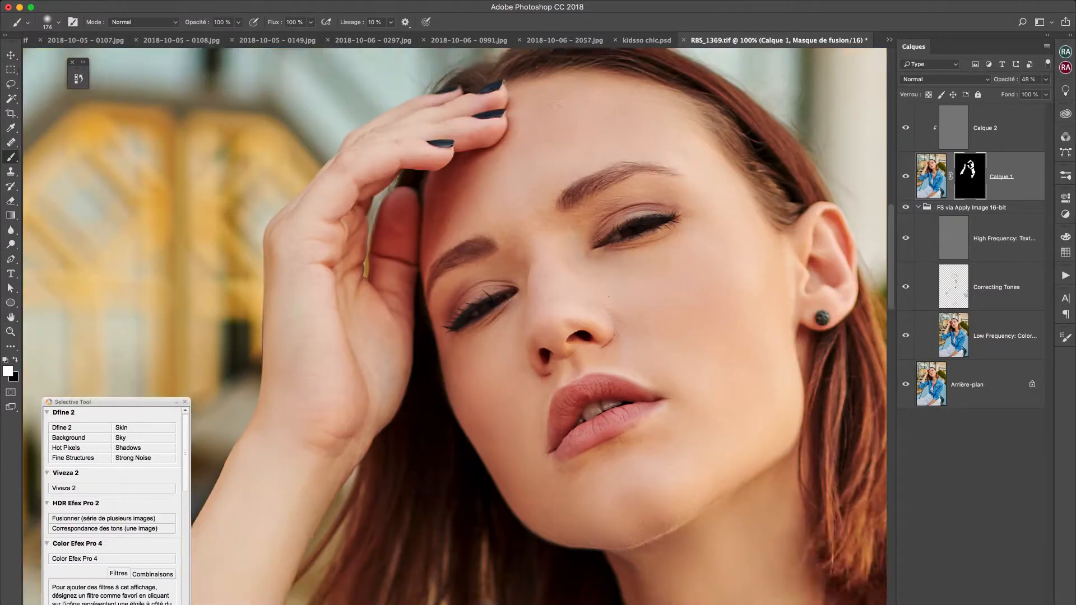
key(super+minus)
key(super+minus)
key(super+minus)
key(super+minus)
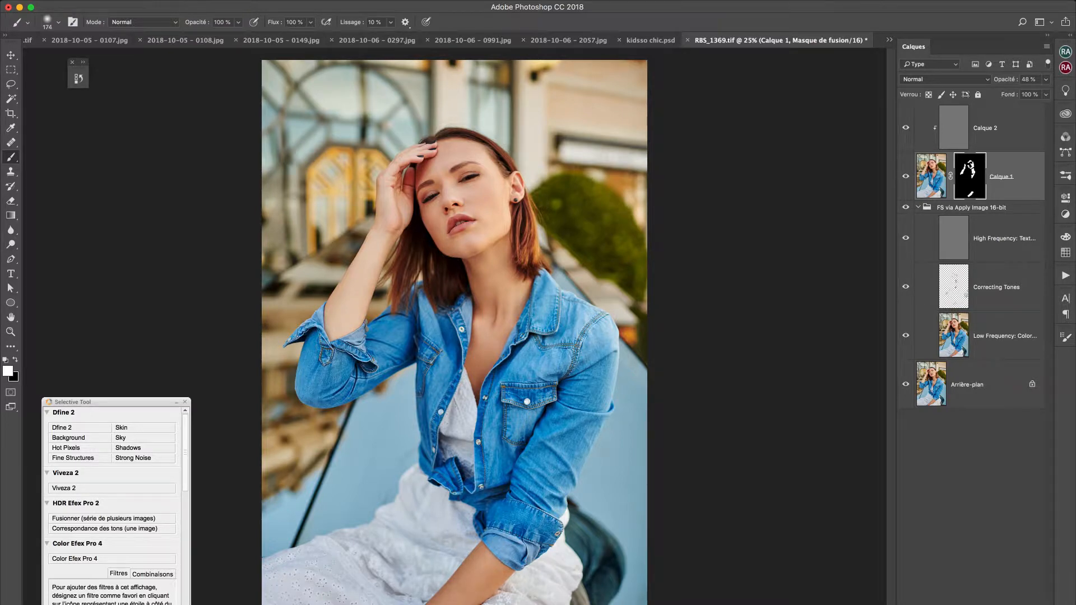
Create the D&B curves setup with its visual aid layers above Calque 2
click(978, 140)
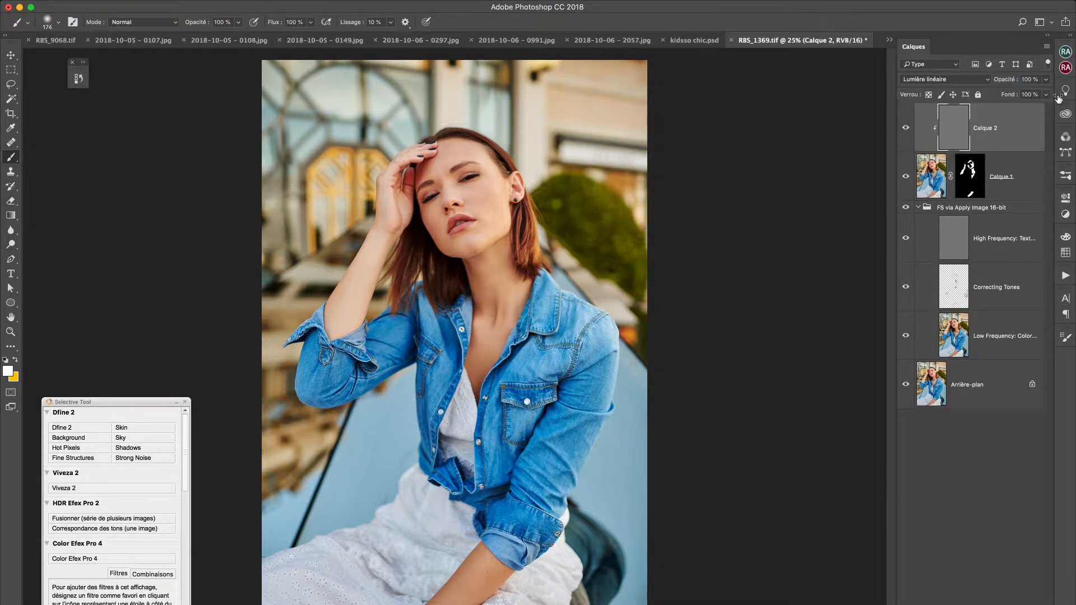
click(1066, 51)
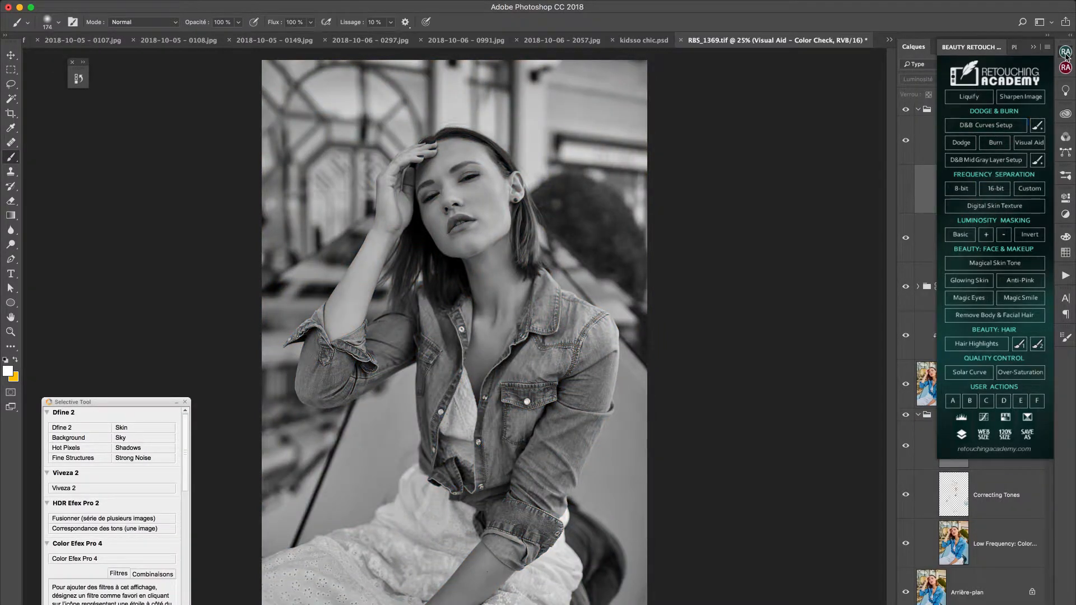
click(1064, 53)
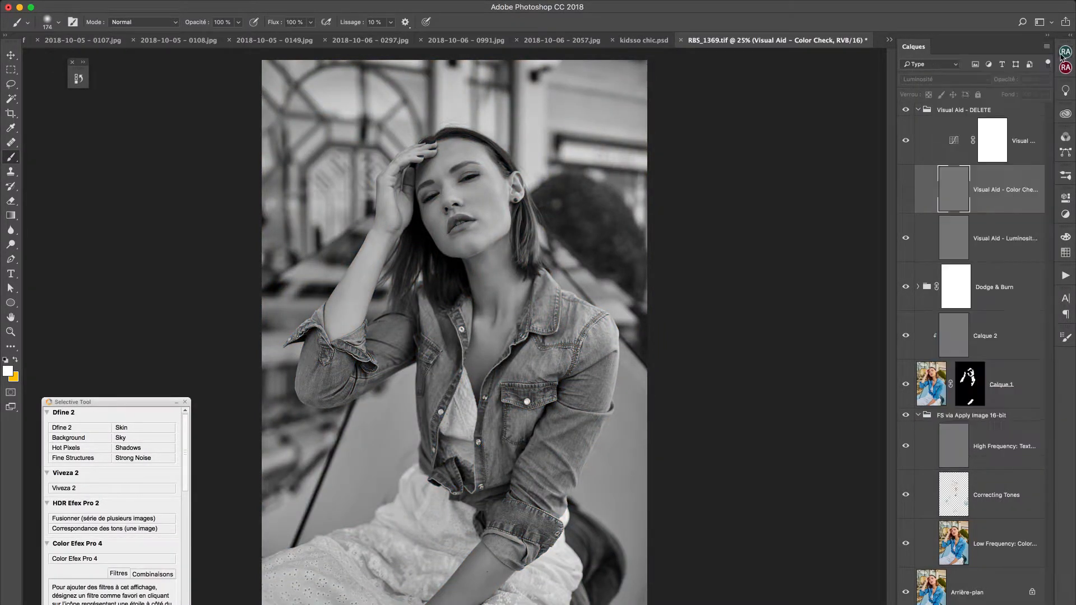
Expand the Dodge & Burn group, target the Burn Curve mask and set the brush opacity to 14%
click(919, 288)
click(989, 380)
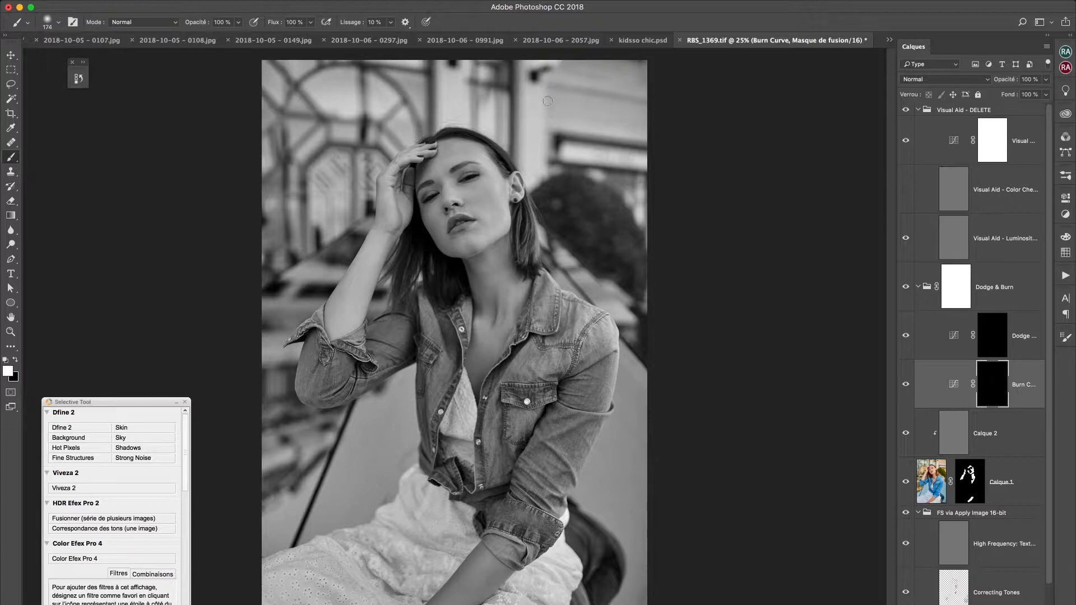
click(238, 22)
drag(237, 36, 193, 36)
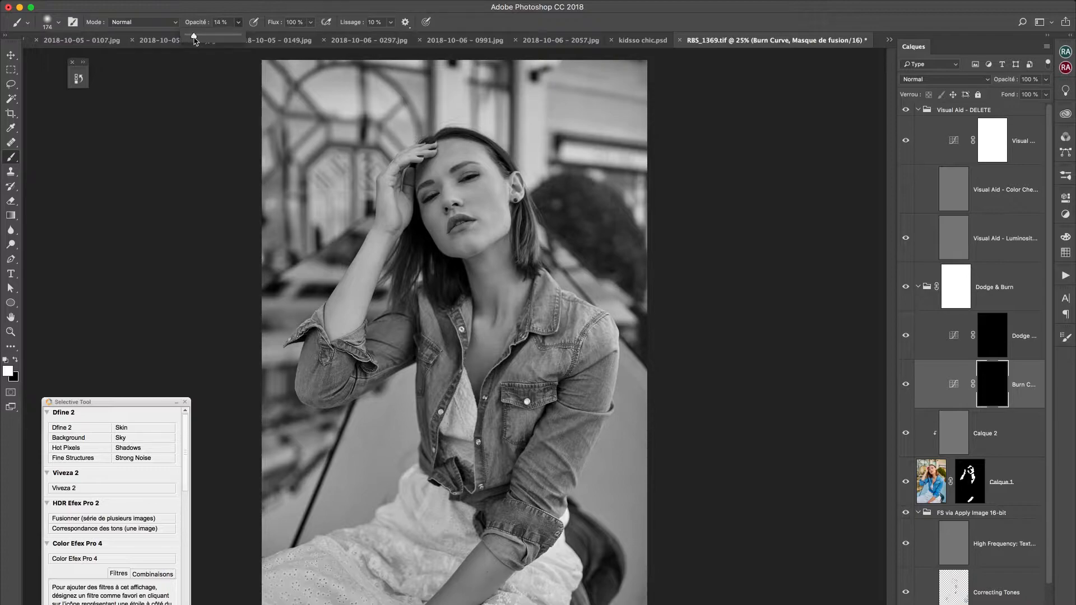
click(321, 11)
Burn the shaded contours of the cheeks, jaw and forehead on the Burn Curve mask with a 418 px brush
key(super+plus)
key(super+plus)
key(super+plus)
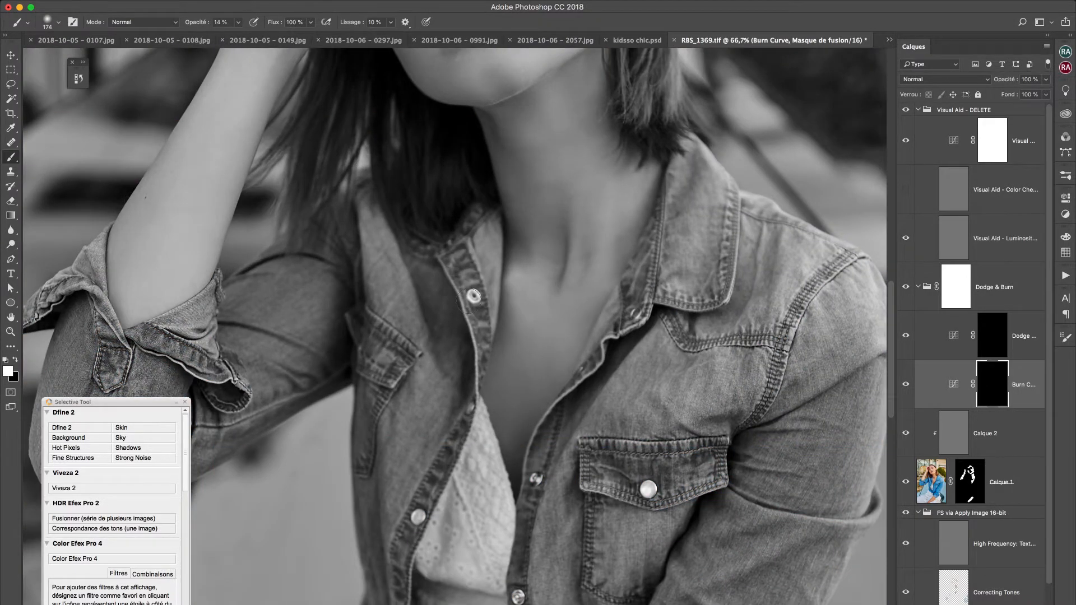
scroll(469, 301, up, 10)
right_click(505, 318)
drag(620, 344, 635, 346)
click(647, 35)
mouse_move(571, 343)
mouse_down()
mouse_move(571, 358)
mouse_move(569, 329)
mouse_up()
drag(348, 408, 333, 407)
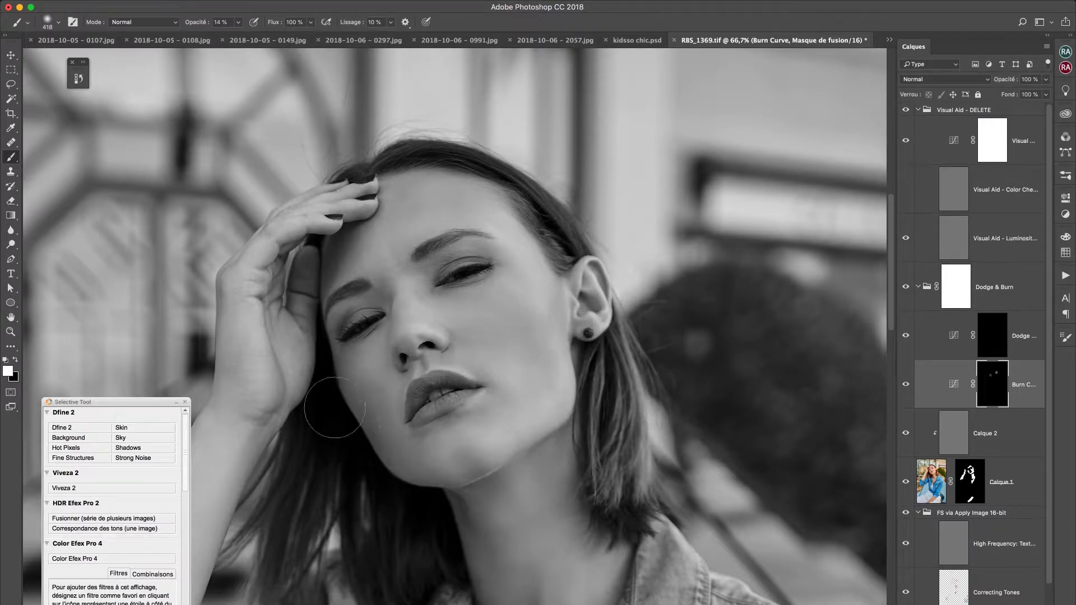
drag(314, 254, 321, 245)
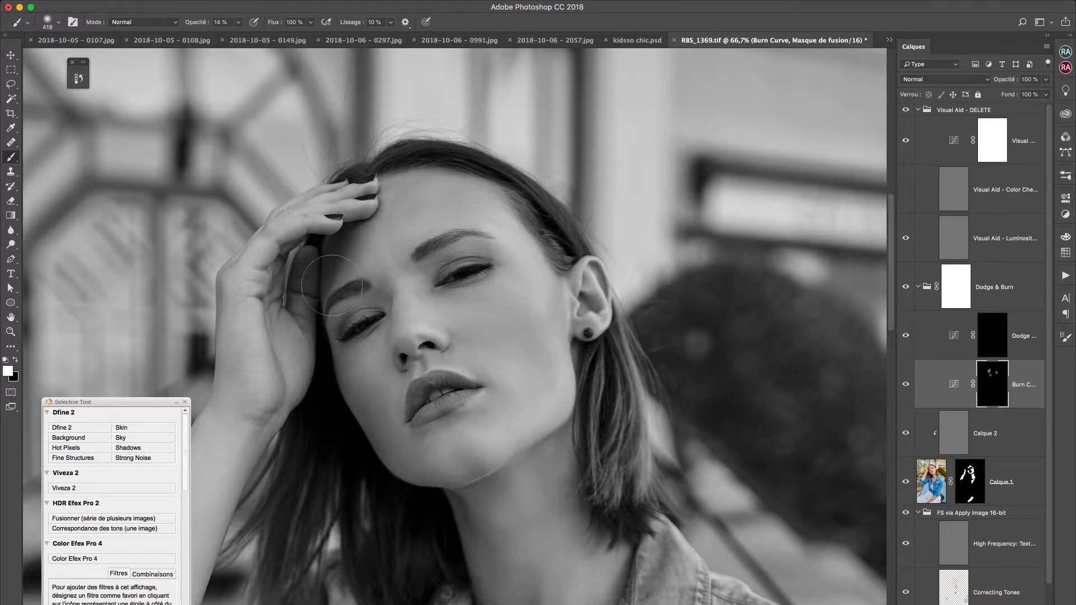
Burn the shading along the raised forearm on the Burn Curve mask
scroll(325, 280, down, 5)
scroll(488, 224, down, 2)
scroll(487, 224, left, 3)
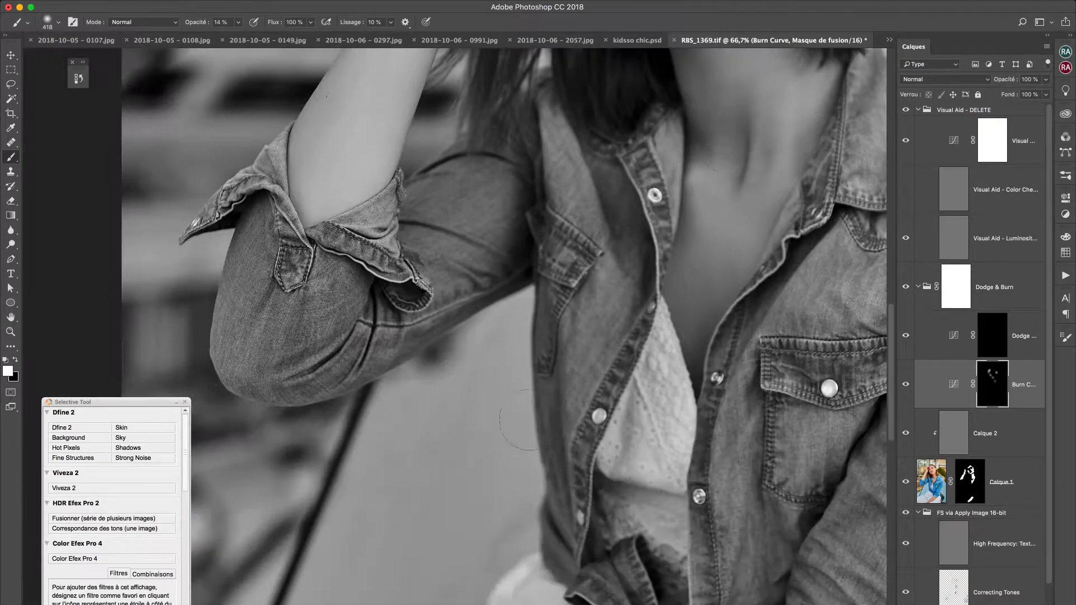
mouse_move(354, 200)
mouse_down()
mouse_move(414, 102)
mouse_move(446, 122)
mouse_up()
scroll(449, 124, up, 4)
scroll(449, 123, right, 2)
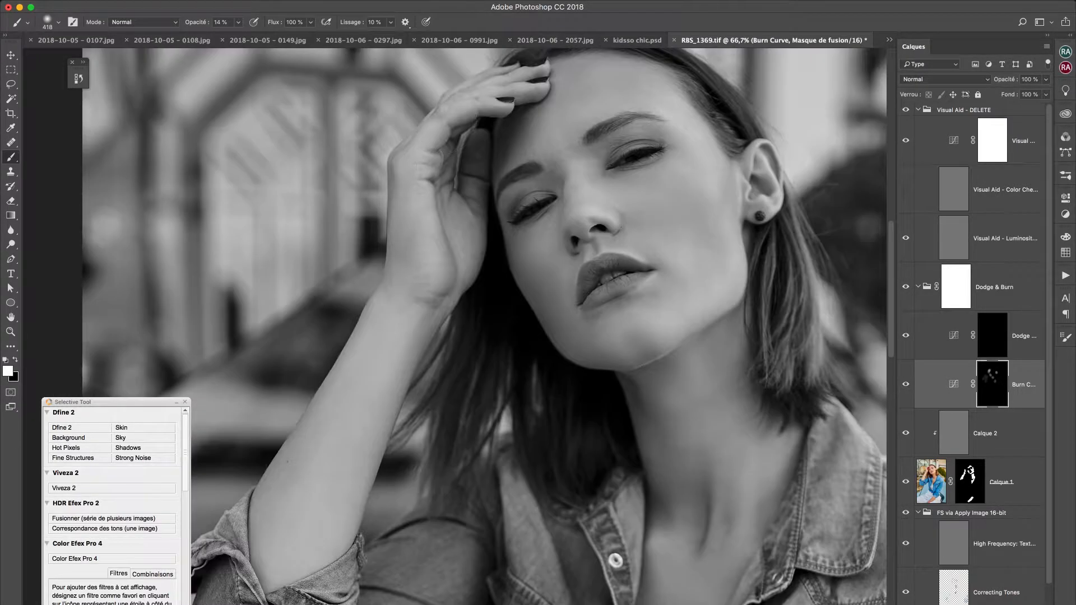
Burn the shading along the lower forearm resting on the white skirt
scroll(616, 285, down, 15)
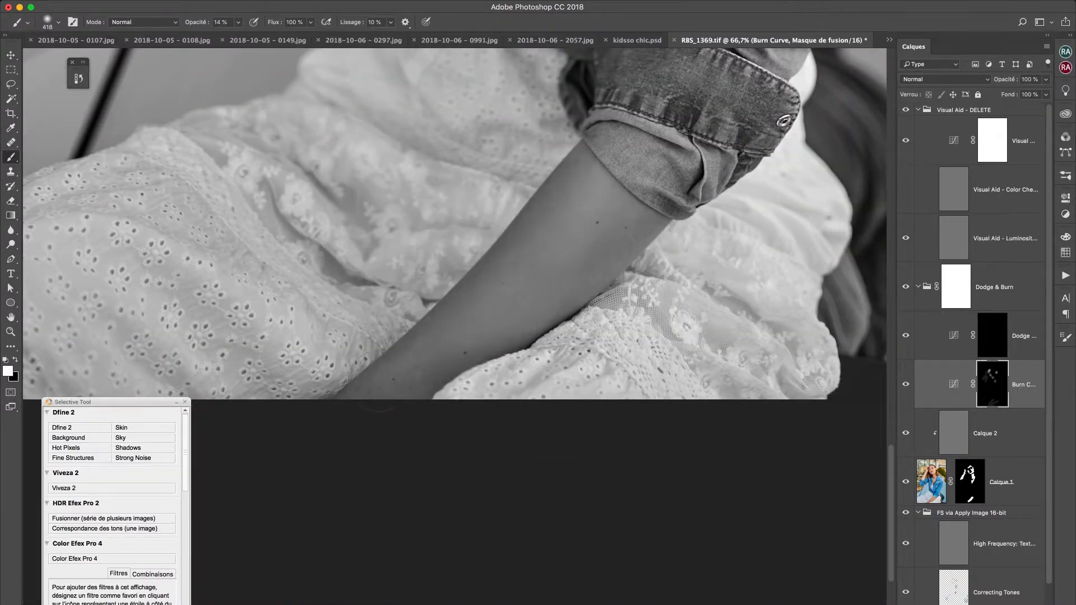
scroll(673, 224, up, 5)
scroll(678, 145, up, 5)
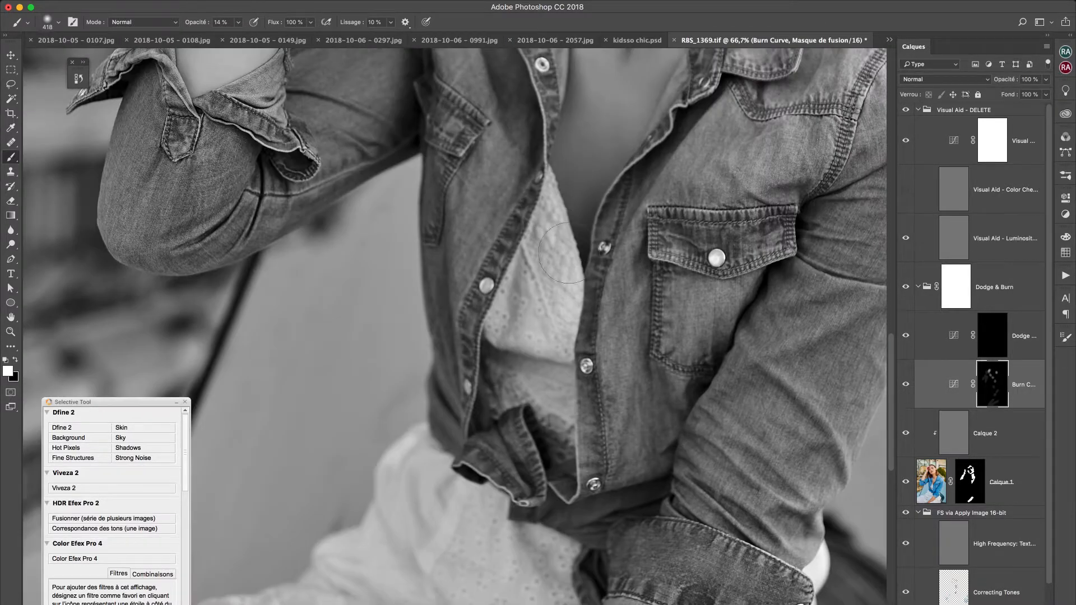
scroll(695, 123, up, 3)
scroll(711, 108, up, 6)
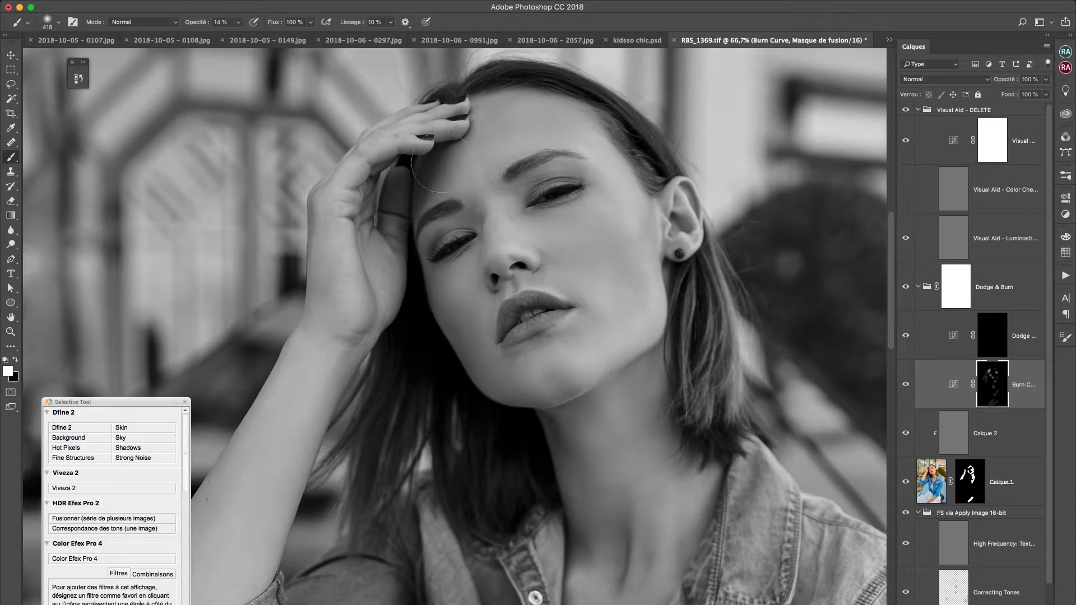
Switch to the Dodge Curve mask and brighten the forehead and the cheek near the jaw with a 257 px brush
right_click(457, 360)
click(593, 349)
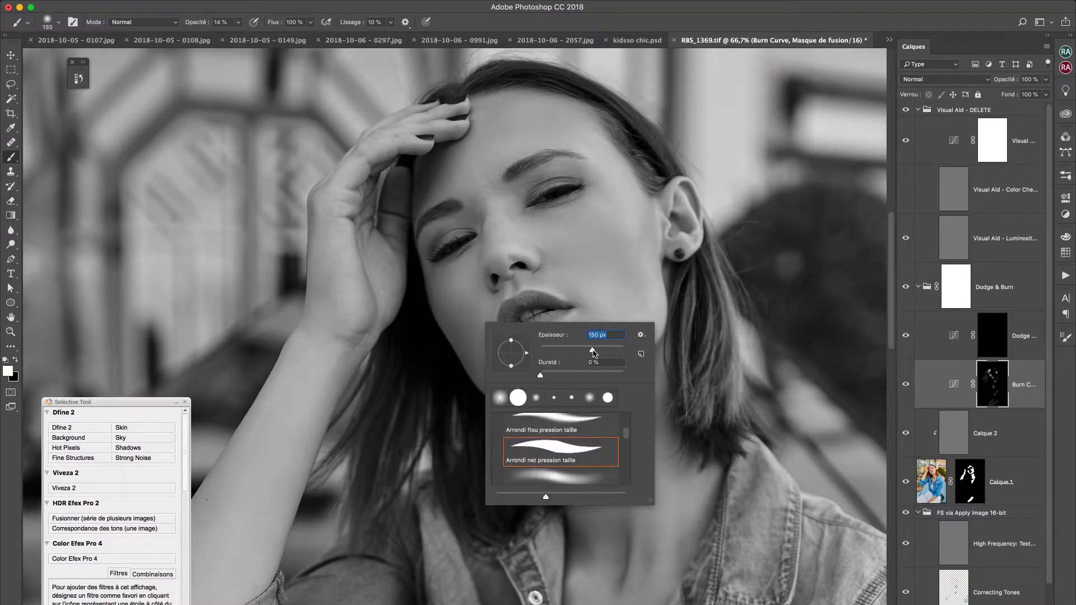
click(990, 335)
right_click(619, 234)
click(742, 261)
drag(597, 150, 563, 125)
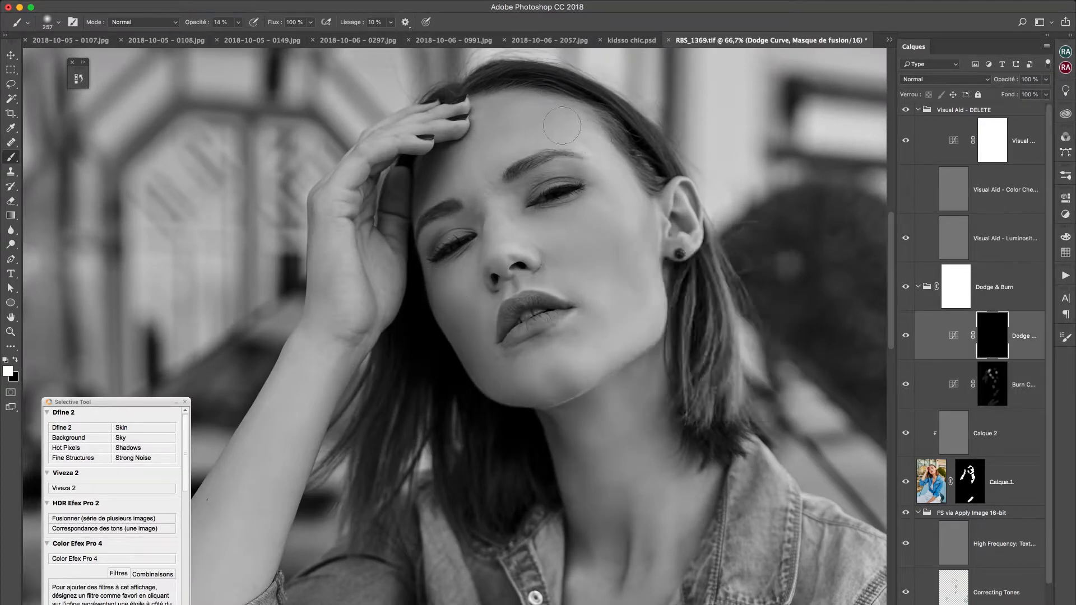
drag(633, 336, 612, 355)
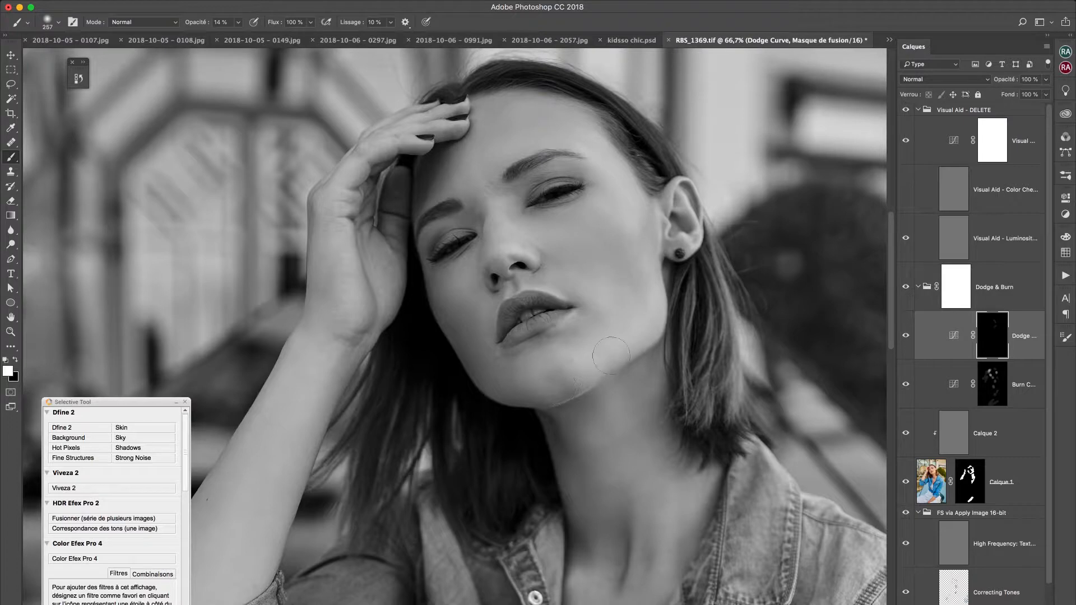
Brighten the facial highlights on the Dodge Curve mask with 102 px and 177 px brushes
right_click(509, 216)
text(102)
key(Return)
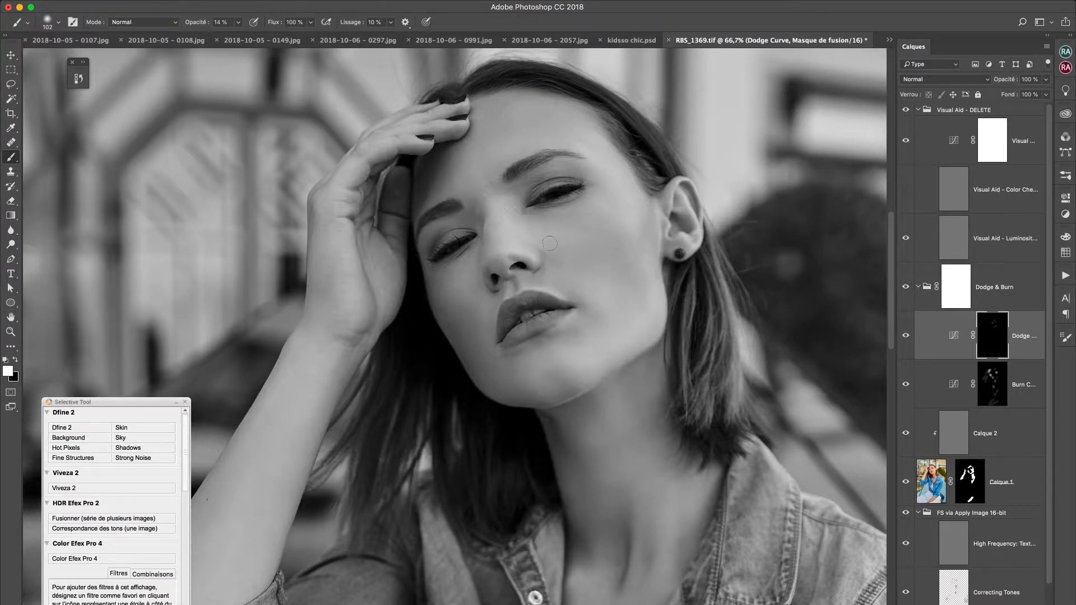
right_click(479, 161)
text(177)
key(Return)
scroll(560, 185, down, 3)
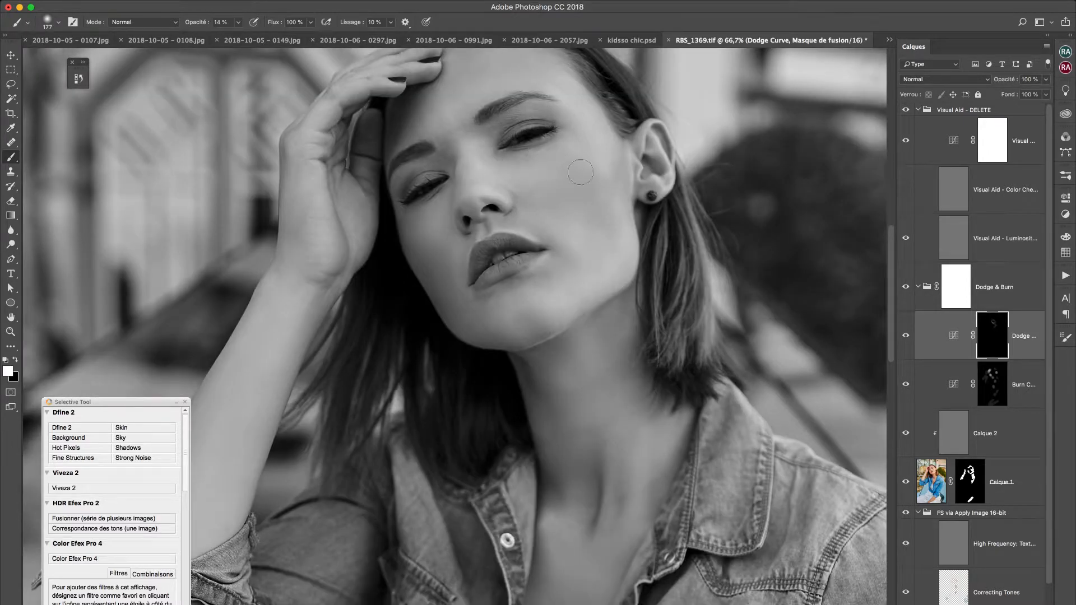
Brighten the bare skin of the neckline and chest on the Dodge Curve mask with a 445 px brush
click(990, 374)
key(alt+bracketright)
key(alt+bracketleft)
key(Page_Down)
key(Page_Down)
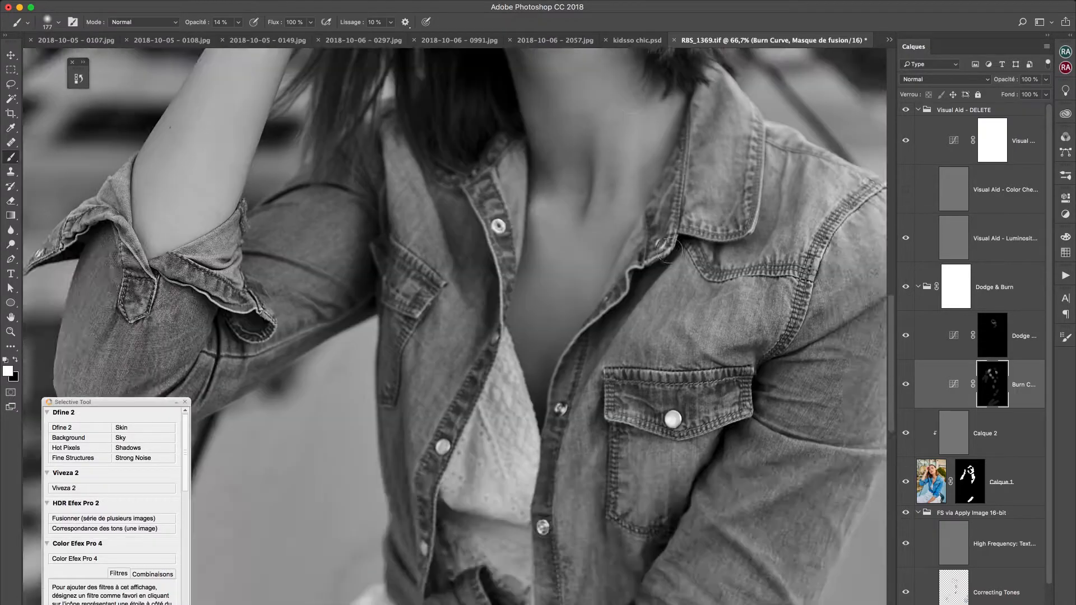
click(1026, 338)
right_click(601, 270)
drag(711, 298, 729, 298)
drag(598, 221, 389, 409)
Delete the Visual Aid - DELETE group to bring back the colour view of the portrait
key(super+minus)
key(super+minus)
key(super+minus)
key(super+minus)
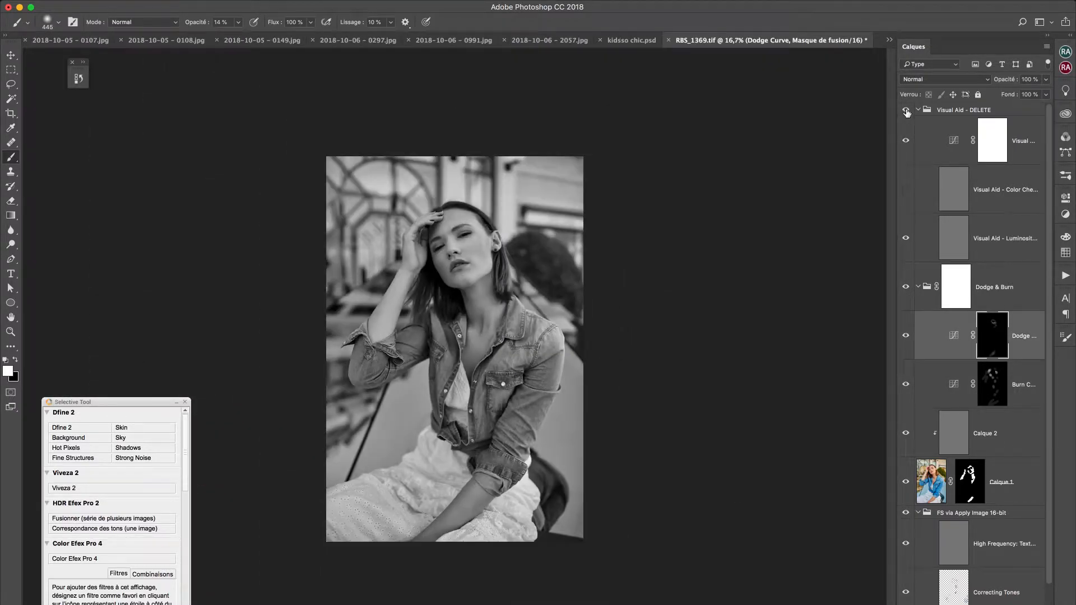
click(952, 115)
key(Delete)
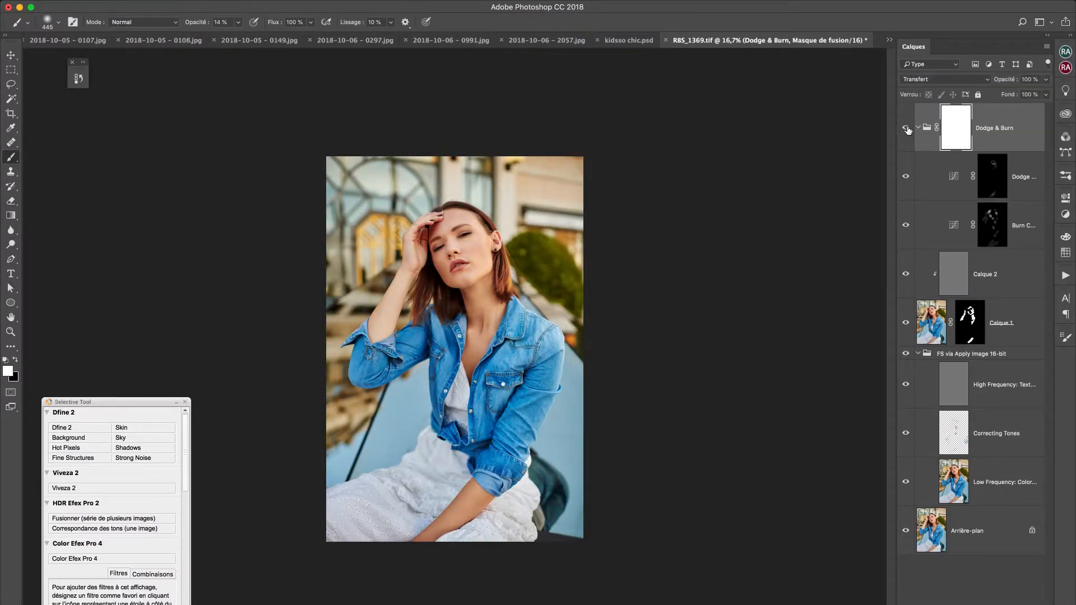
Run a second 16-bit frequency separation with a Gaussian Blur radius of 6.4 pixels
key(super+plus)
key(super+plus)
key(super+plus)
scroll(863, 168, up, 5)
click(1065, 52)
click(997, 189)
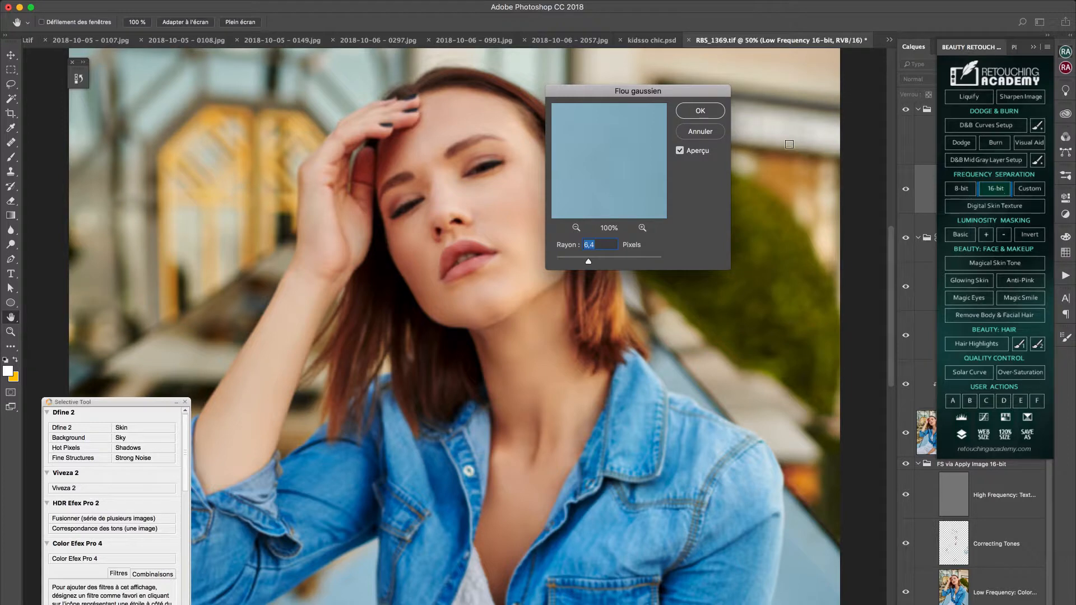
click(710, 111)
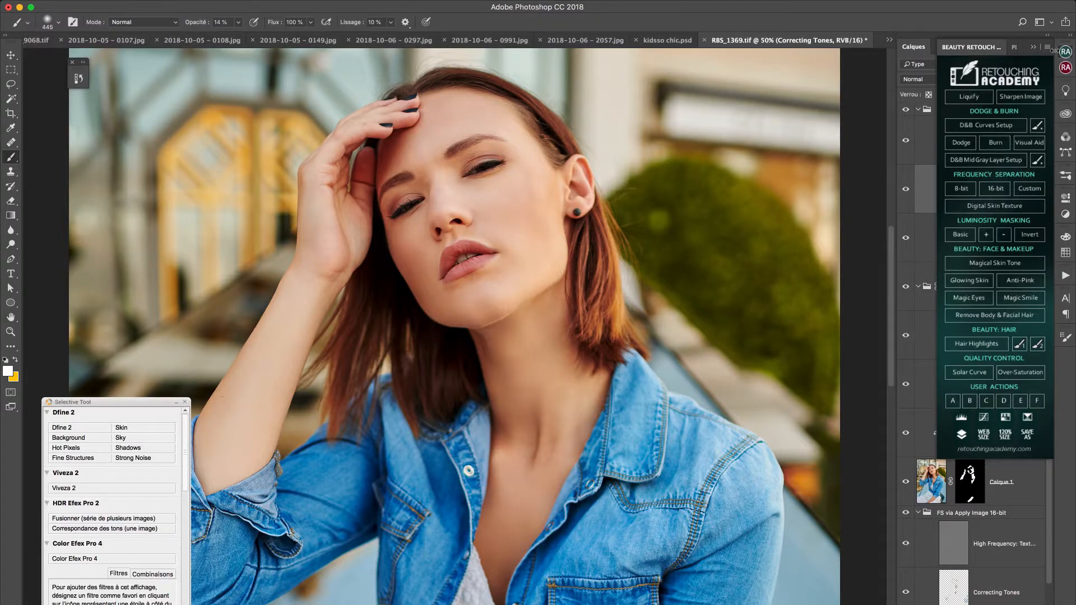
Even out the tones on the forehead, cheek and around the mouth with the Healing Brush on the new Correcting Tones layer
key(super+plus)
key(super+plus)
key(j)
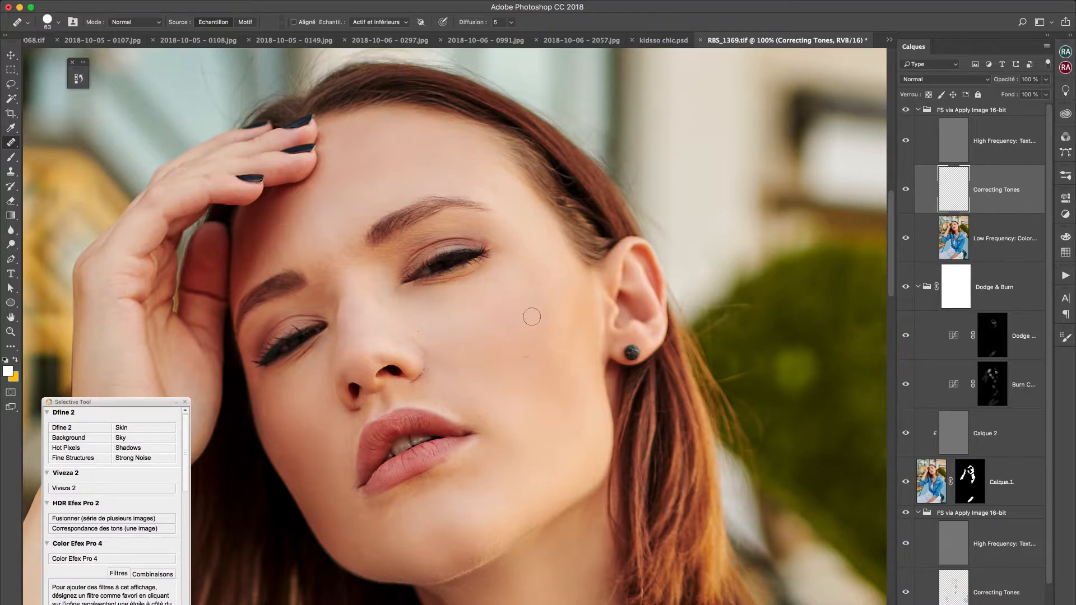
alt+click(507, 324)
drag(422, 233, 452, 267)
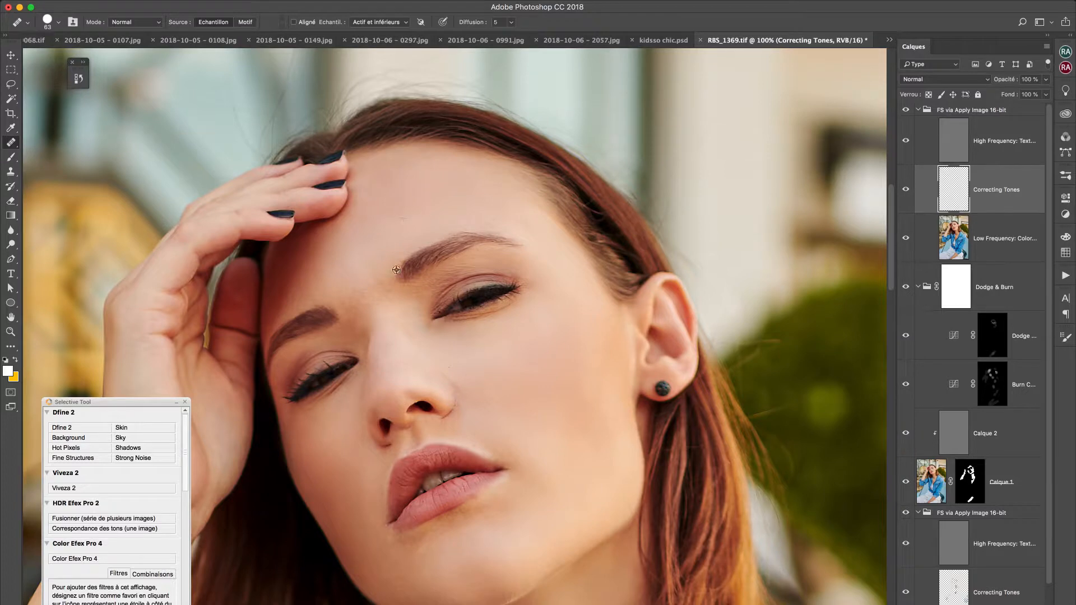
drag(435, 350, 427, 229)
scroll(456, 251, down, 2)
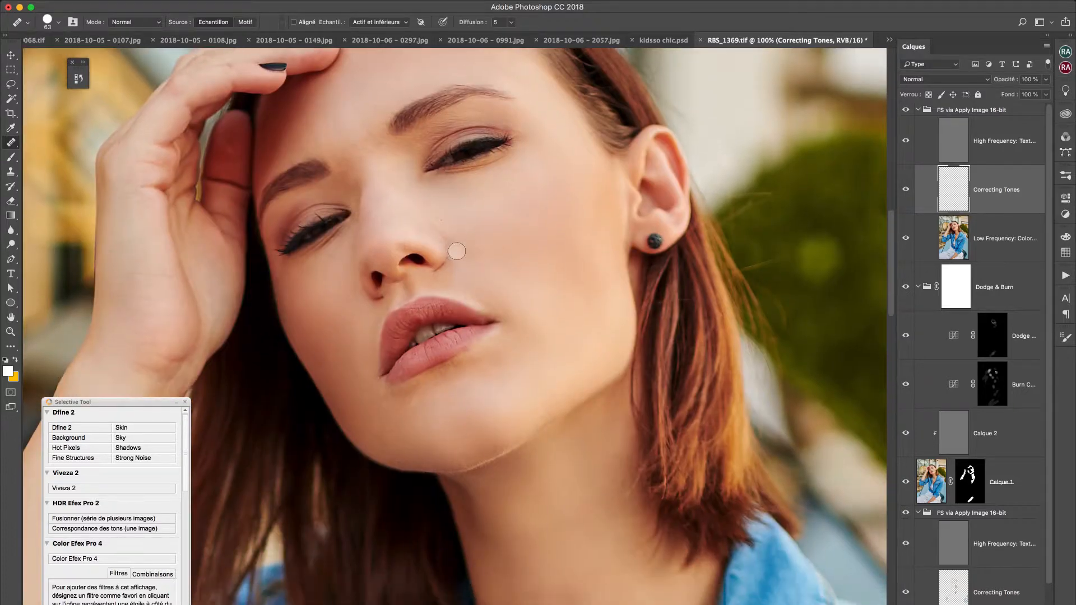
alt+click(521, 363)
Switch to the new High Frequency texture layer and set the Healing Brush to sample only the active layer
key(alt+bracketright)
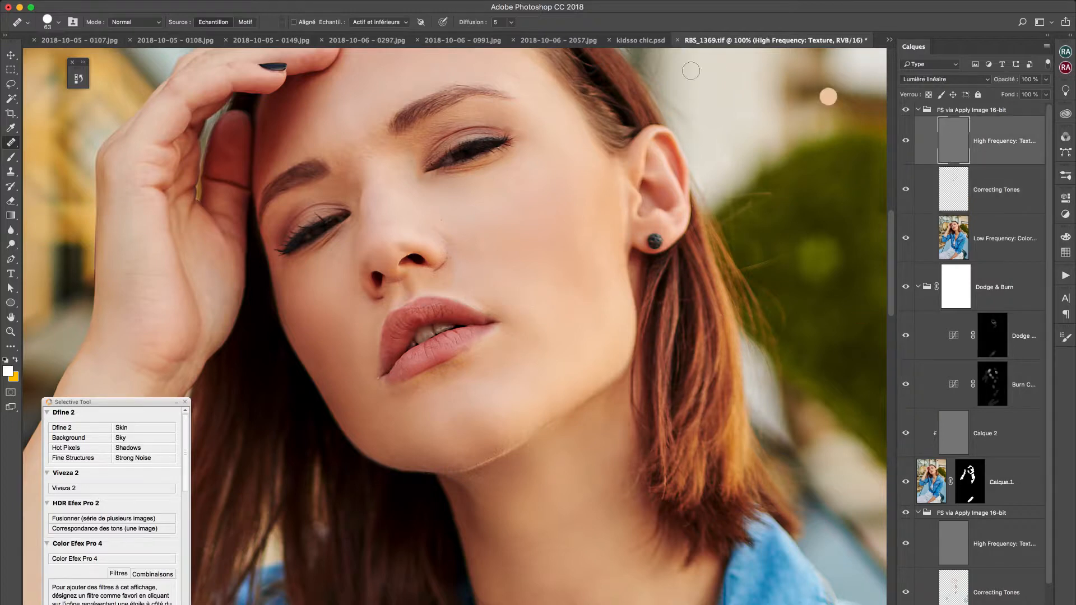
click(395, 23)
click(370, 13)
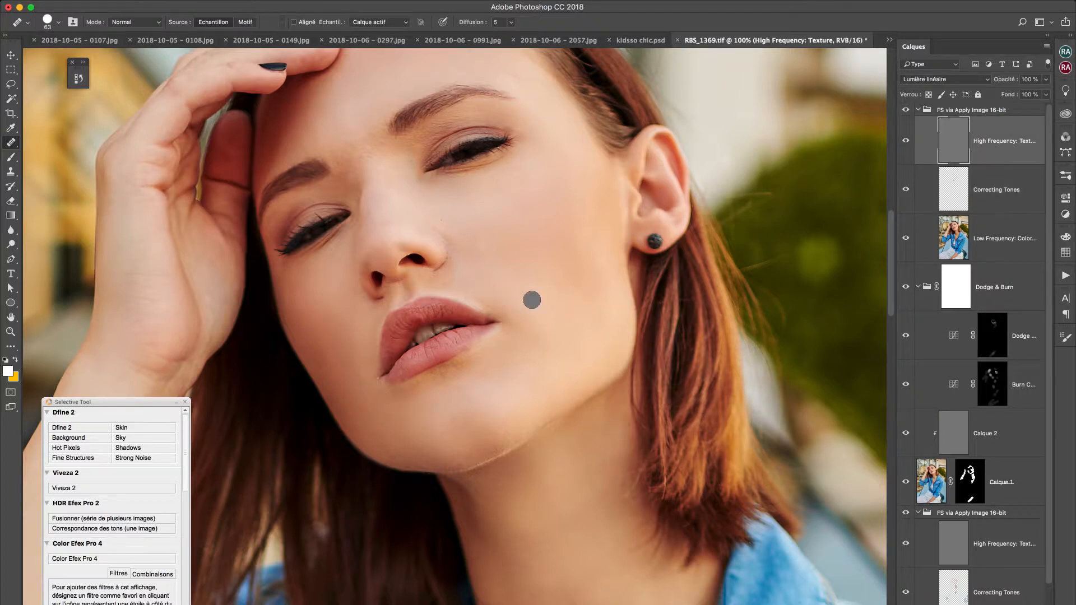
scroll(531, 298, up, 2)
scroll(506, 212, up, 2)
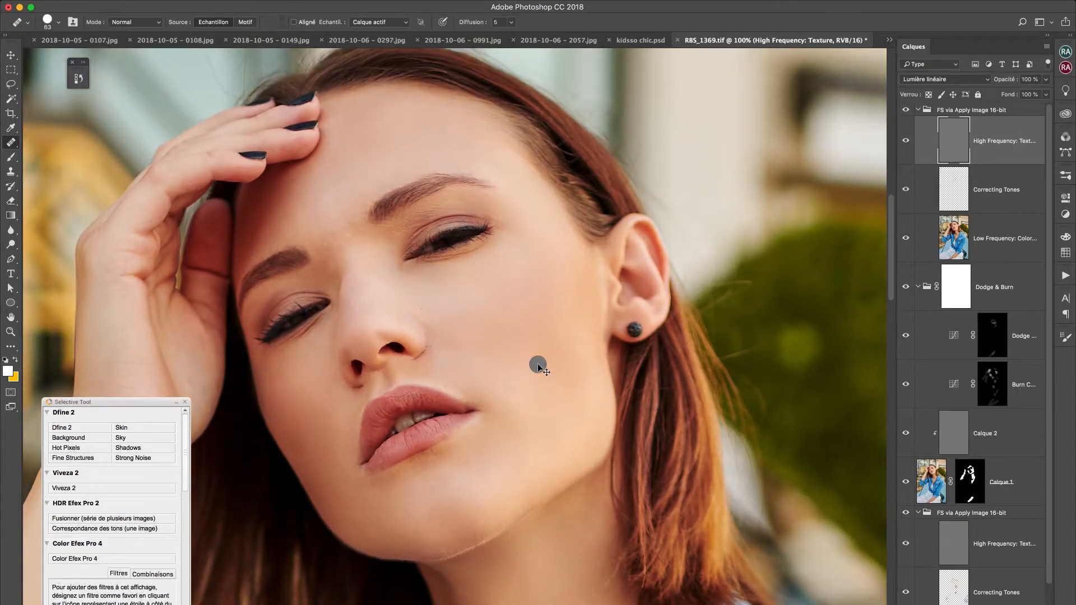
Collapse the top frequency separation group and merge all retouching into a single layer above the background
key(super+minus)
click(918, 110)
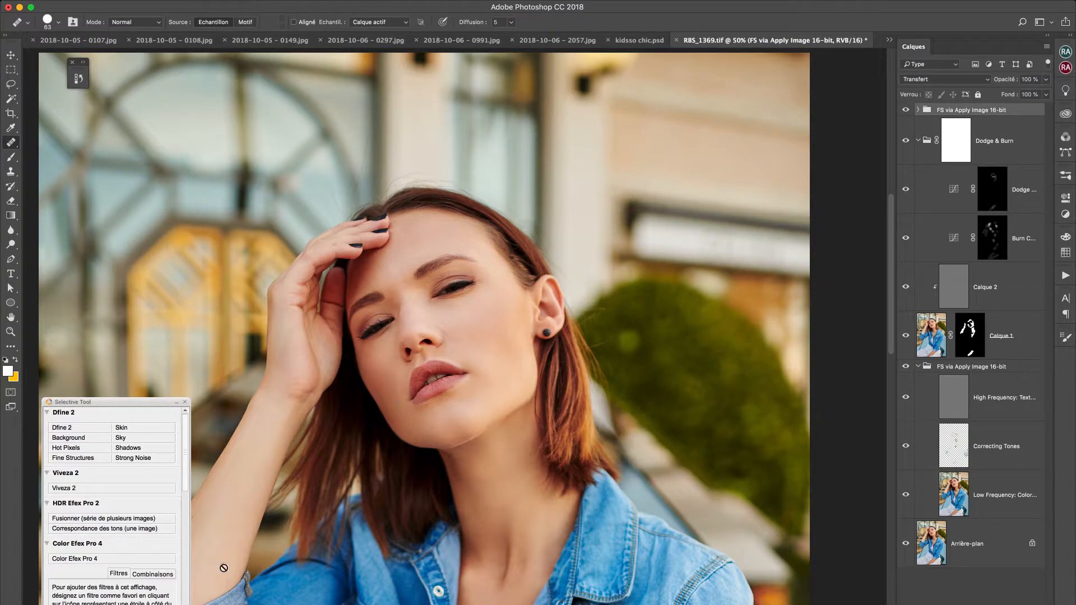
key(super+alt+shift+e)
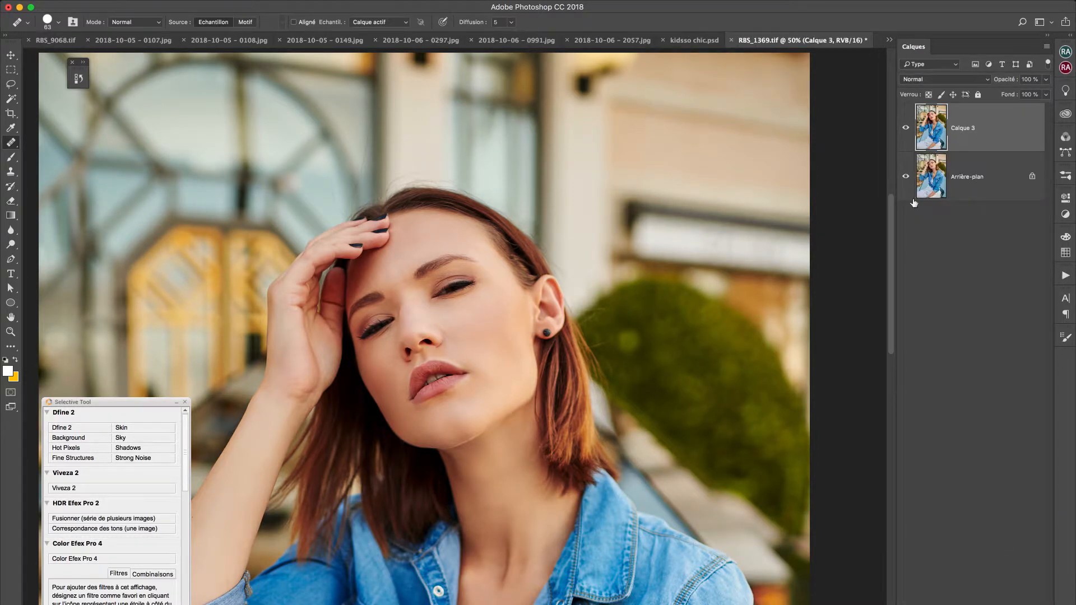
Compare the merged retouch with the original background layer, then view the whole image
alt+click(905, 177)
alt+click(905, 177)
alt+click(905, 177)
alt+click(905, 177)
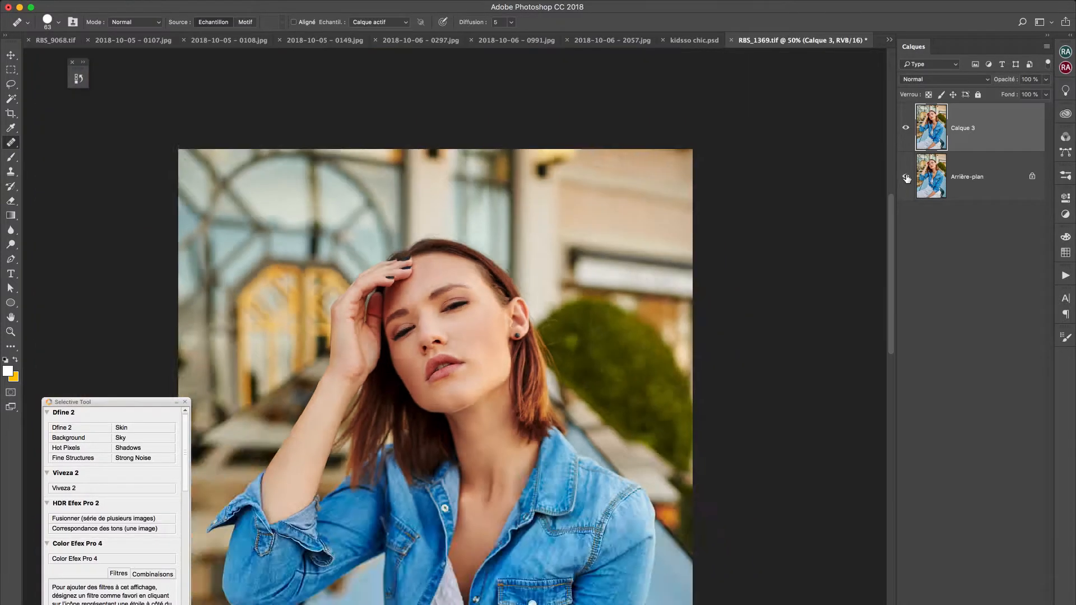
key(super+0)
Add a Black & White adjustment layer with automatic values, blended in Produit mode at 20% opacity
click(989, 570)
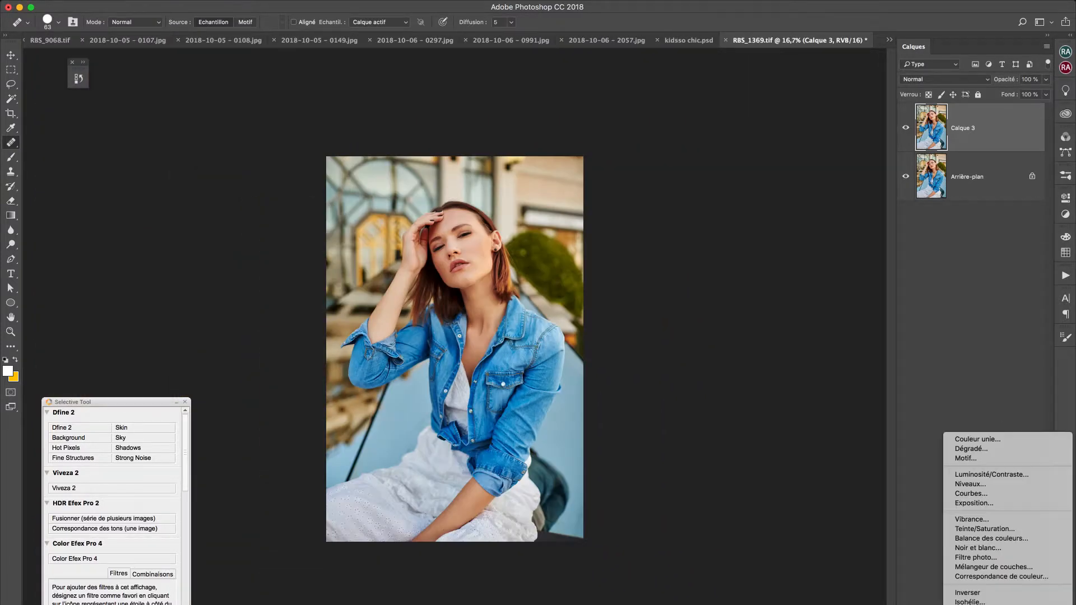
click(978, 548)
click(1016, 244)
click(945, 79)
click(954, 114)
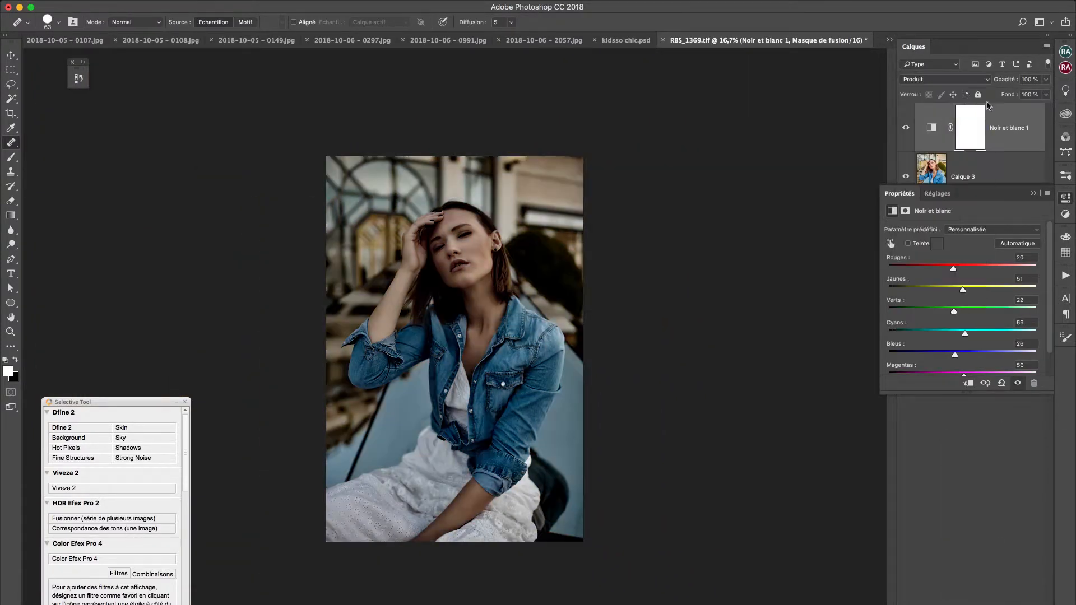
drag(1004, 79, 957, 84)
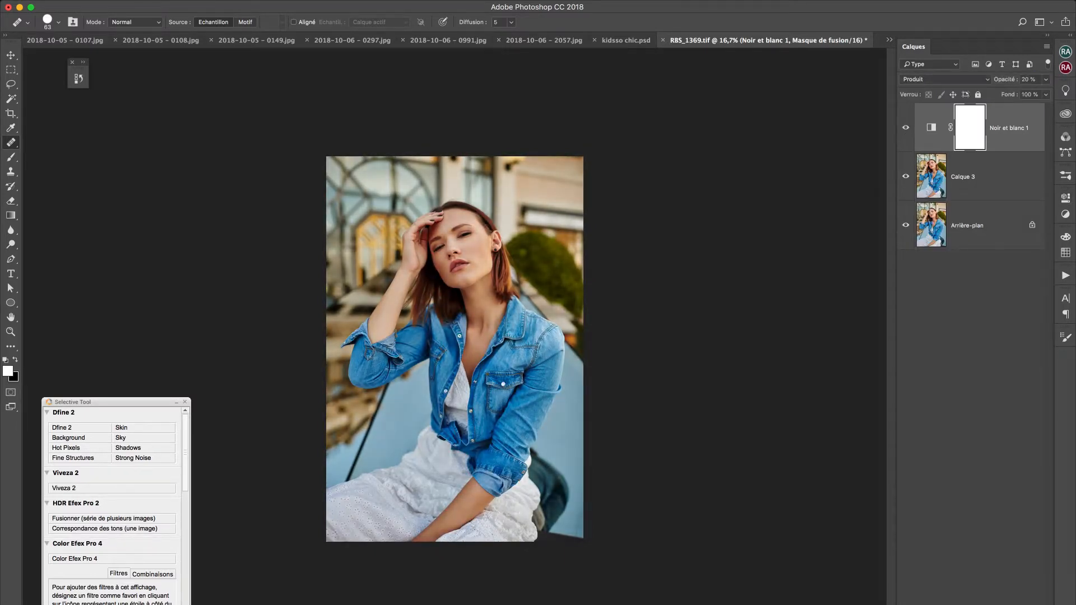
Play the Orange and Teal action, collapse its group and set the group's opacity to 24%
click(1065, 275)
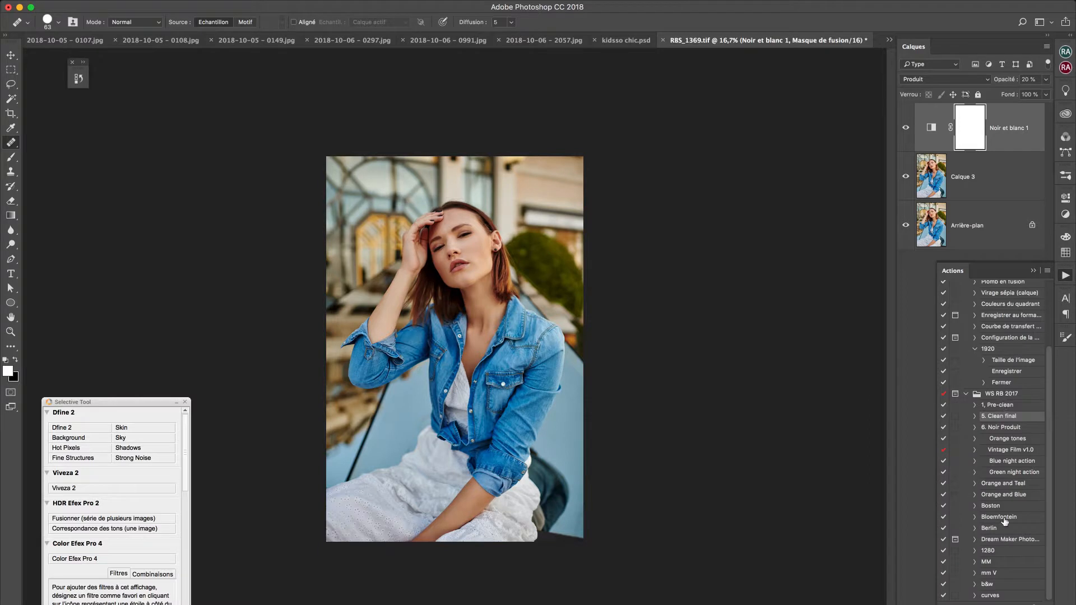
click(1008, 484)
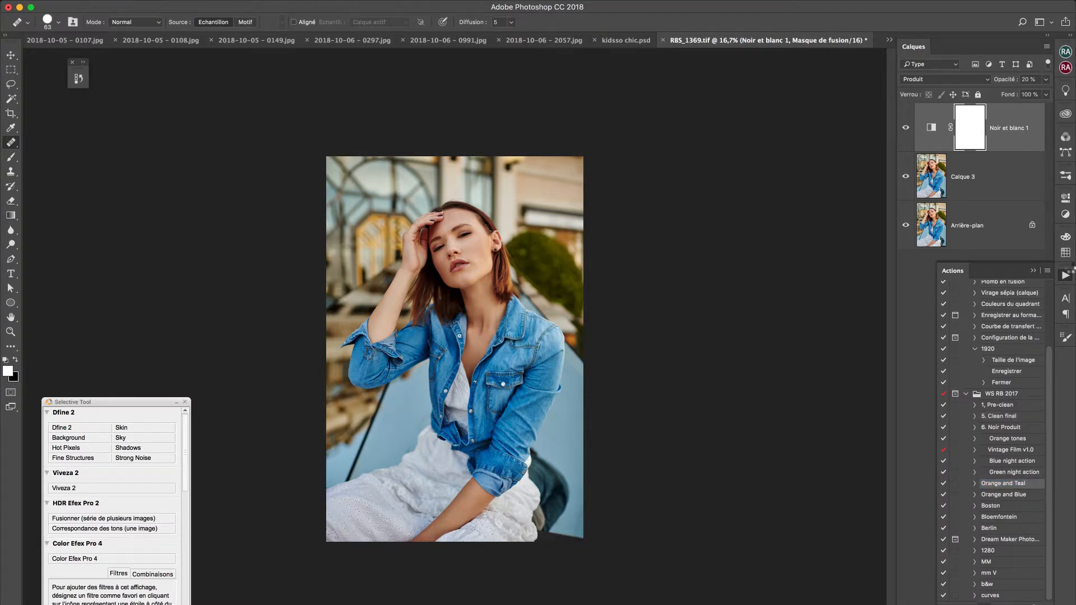
click(1066, 274)
click(917, 111)
drag(1011, 80, 965, 84)
Compare the image with and without the colour grading and fine-tune the Orange and Teal group's opacity
alt+click(906, 240)
alt+click(906, 240)
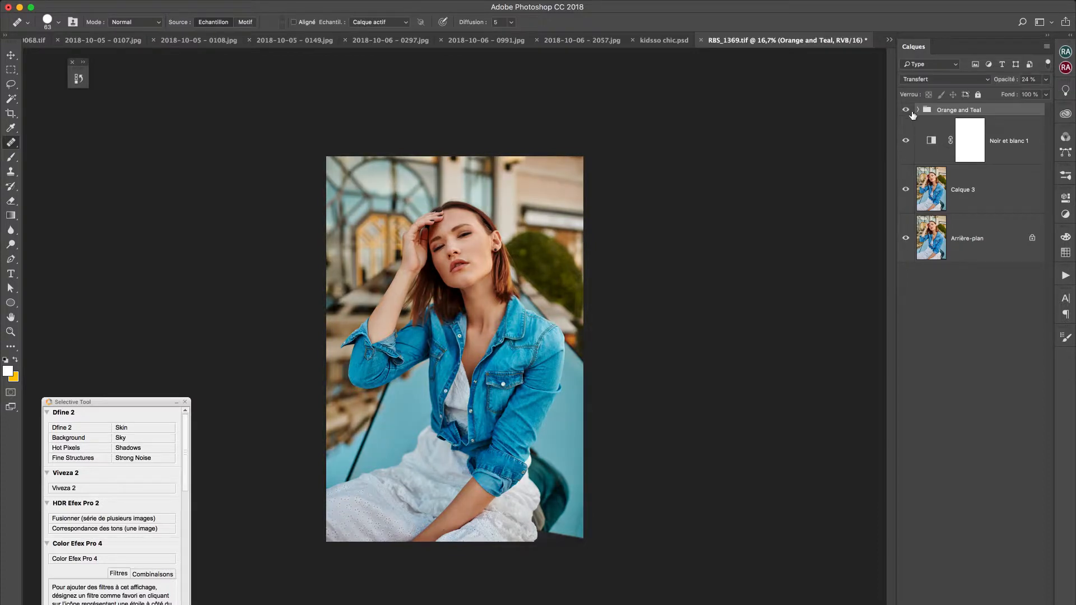
click(906, 113)
click(906, 113)
click(906, 113)
click(906, 113)
drag(1009, 82, 1004, 81)
Add a second Black & White adjustment layer with automatic values in Produit mode at 10% opacity
click(990, 603)
click(997, 550)
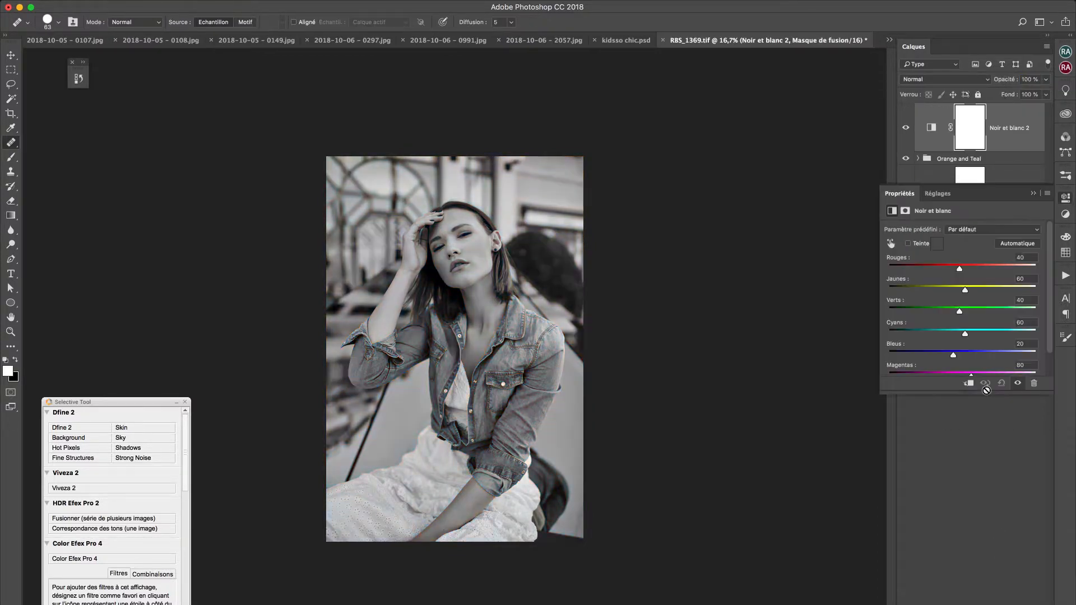
click(944, 79)
click(924, 111)
drag(1014, 82, 961, 84)
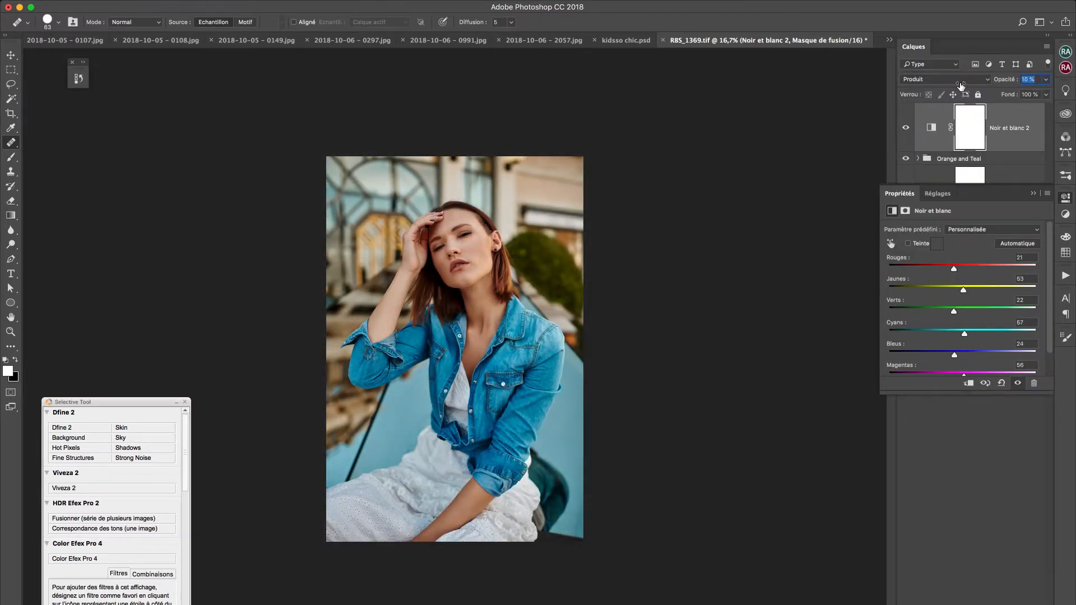
click(1064, 199)
Compare the graded portrait repeatedly with the original background layer
alt+click(904, 290)
alt+click(904, 289)
alt+click(904, 290)
alt+click(904, 289)
alt+click(904, 289)
alt+click(905, 290)
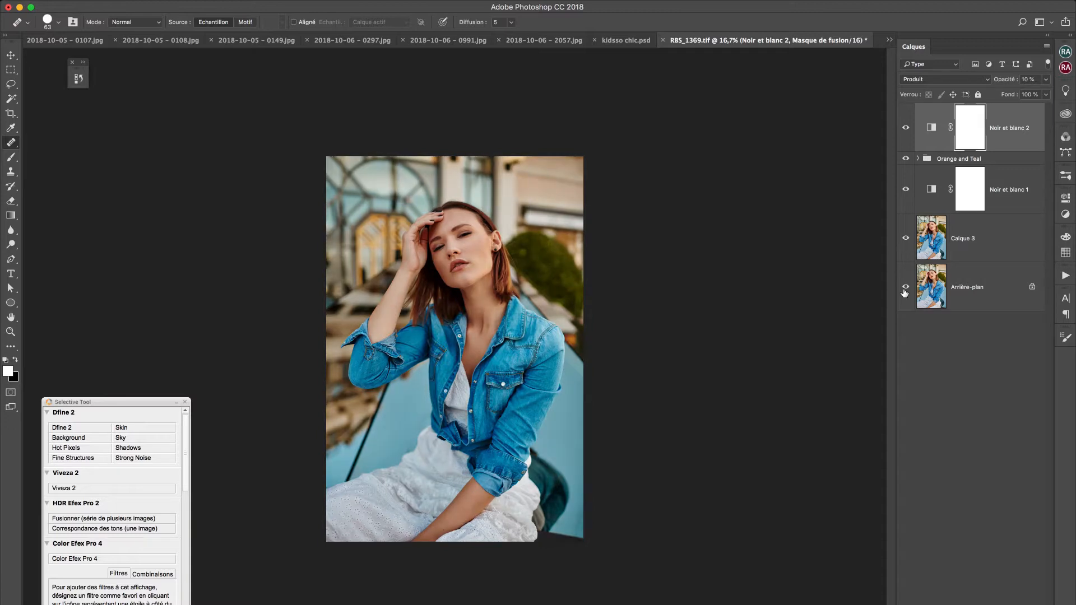
Run the Glowing Skin action to add a masked highlights group above the adjustments
click(1067, 65)
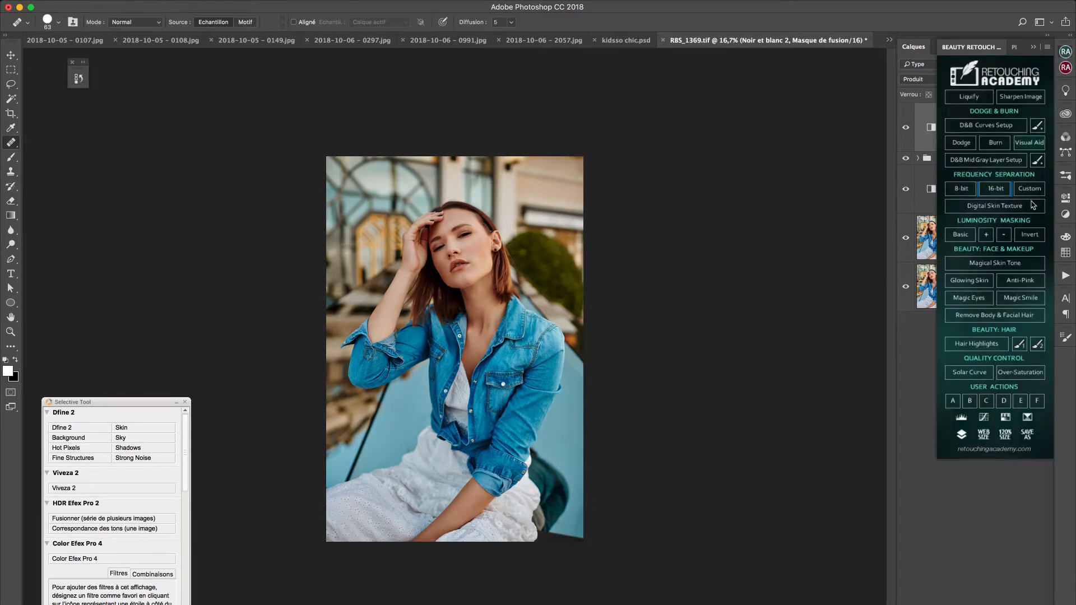
click(973, 284)
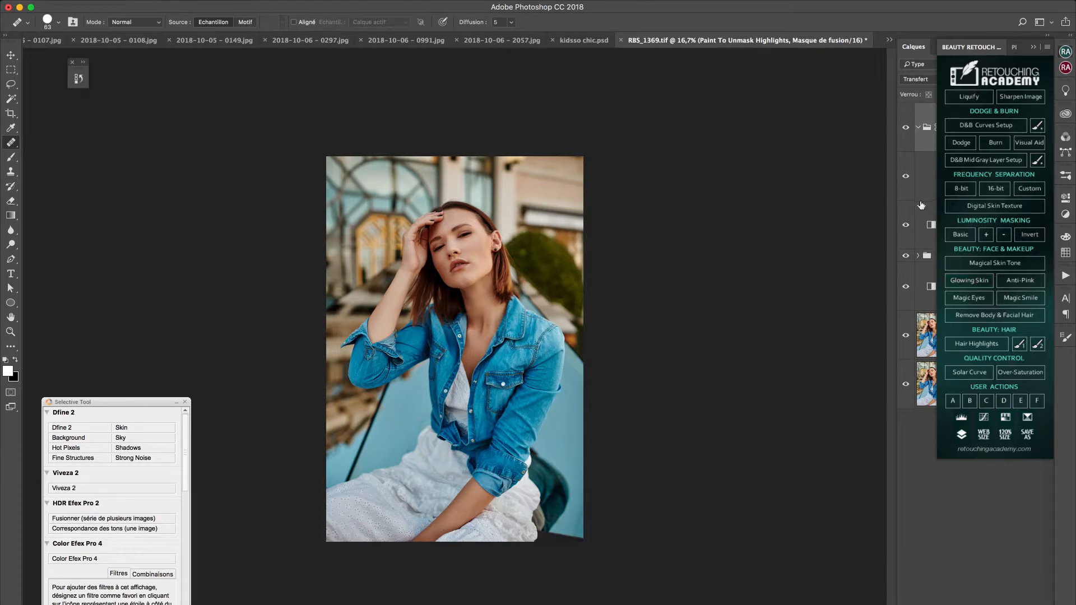
click(1065, 53)
Unmask the skin highlights over the face, chest, raised arm and lower forearm with a 445 px brush at 100% opacity
key(b)
key(super+plus)
key(super+plus)
key(super+plus)
drag(688, 84, 697, 222)
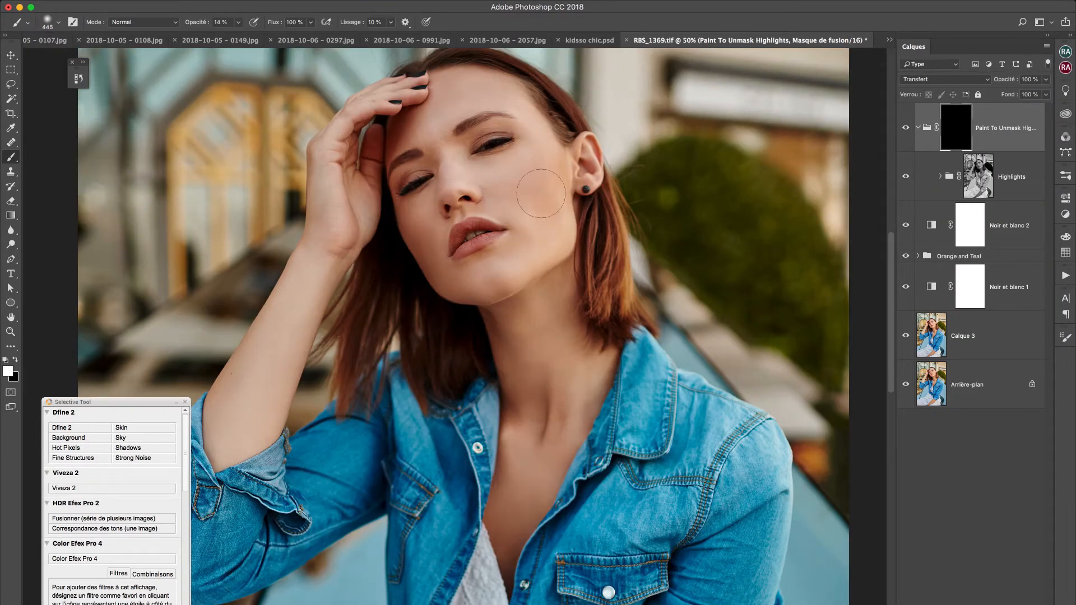
drag(543, 192, 530, 217)
drag(238, 22, 348, 52)
mouse_move(443, 84)
mouse_down()
mouse_move(496, 115)
mouse_move(535, 213)
mouse_move(470, 261)
mouse_up()
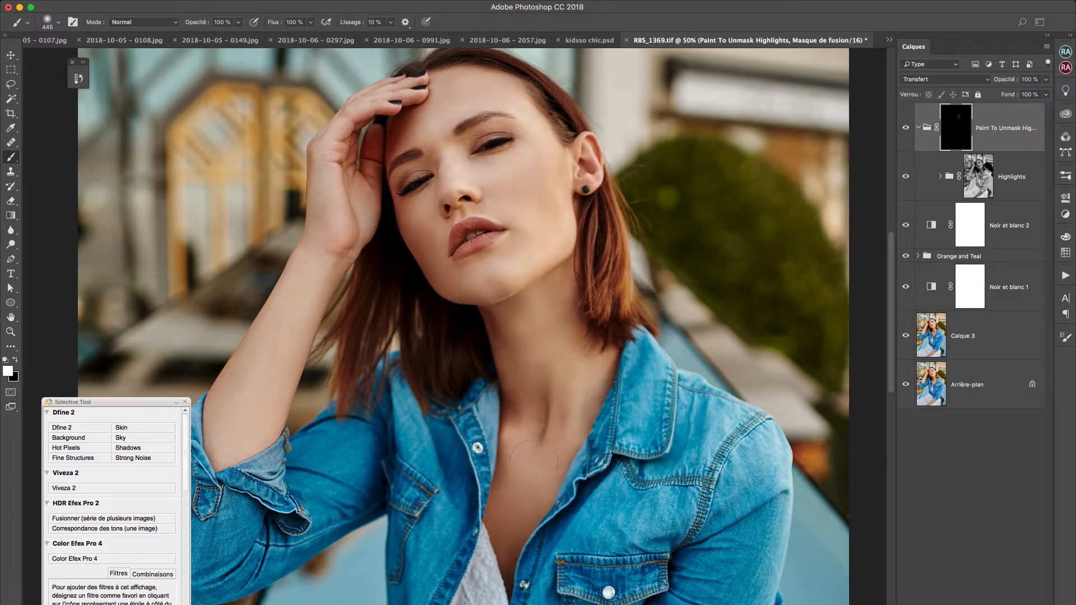
drag(497, 551, 499, 546)
mouse_move(321, 300)
mouse_down()
mouse_move(355, 177)
mouse_move(352, 157)
mouse_move(361, 132)
mouse_up()
drag(512, 563, 454, 51)
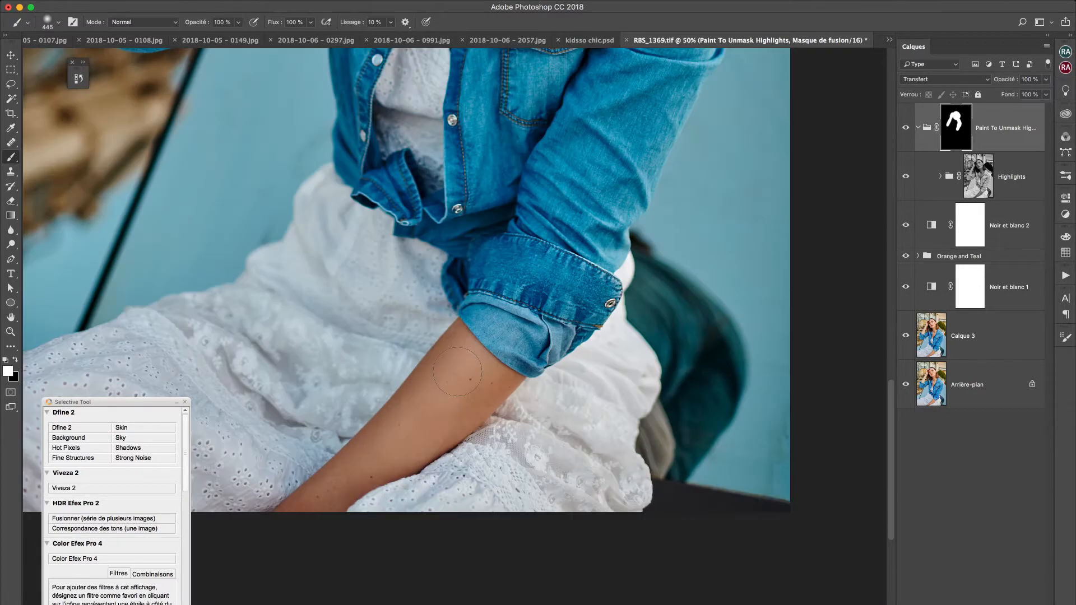
drag(337, 455, 383, 468)
Extend the unmasked highlights over the skirt and denim jacket with a 1980 px brush
right_click(391, 284)
drag(526, 313, 533, 313)
mouse_move(392, 339)
mouse_down()
mouse_move(205, 454)
mouse_move(586, 437)
mouse_move(560, 387)
mouse_move(417, 286)
mouse_up()
scroll(476, 336, up, 5)
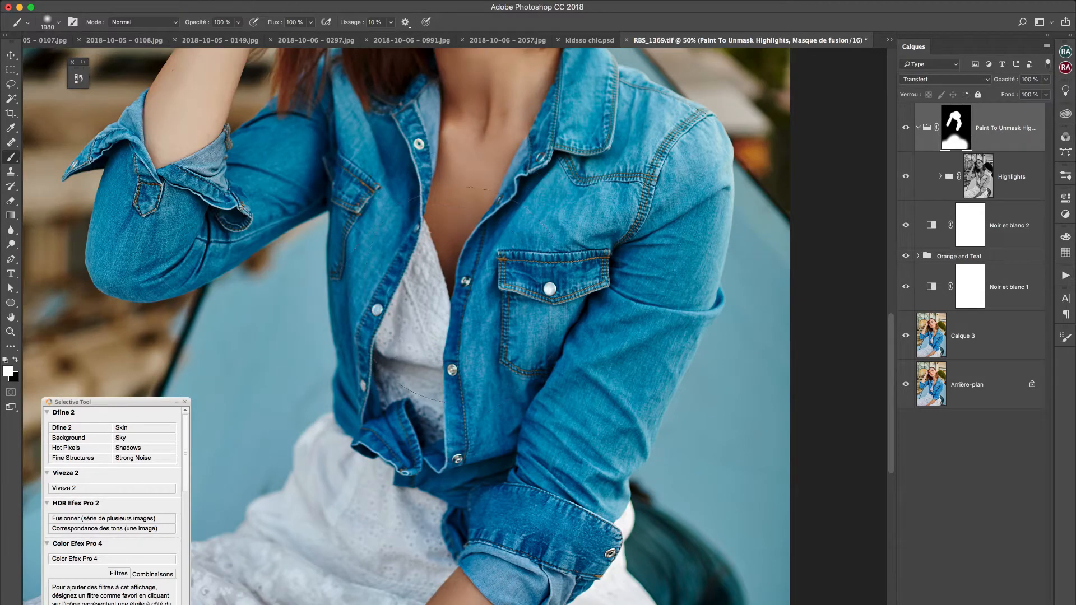
scroll(442, 224, up, 5)
key(super+minus)
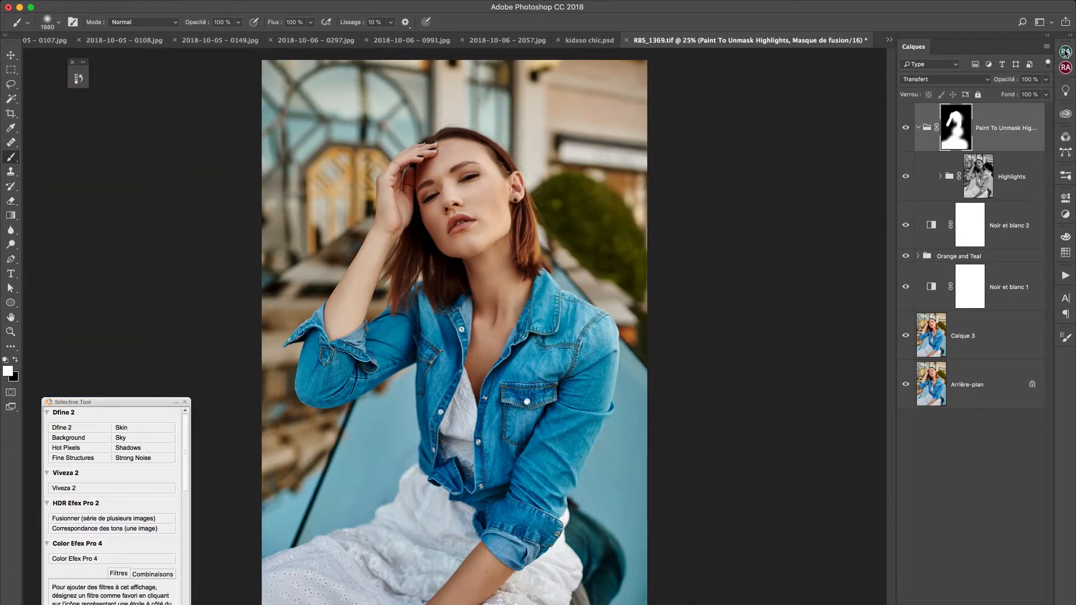
Run the Magic Eyes action and expand its layer group
click(1065, 51)
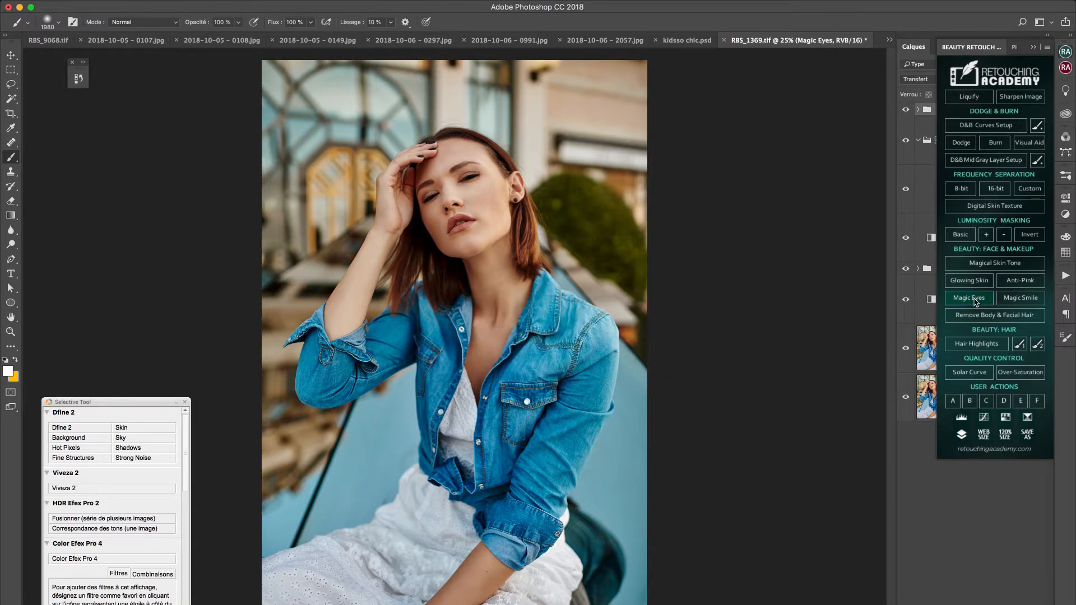
click(1067, 52)
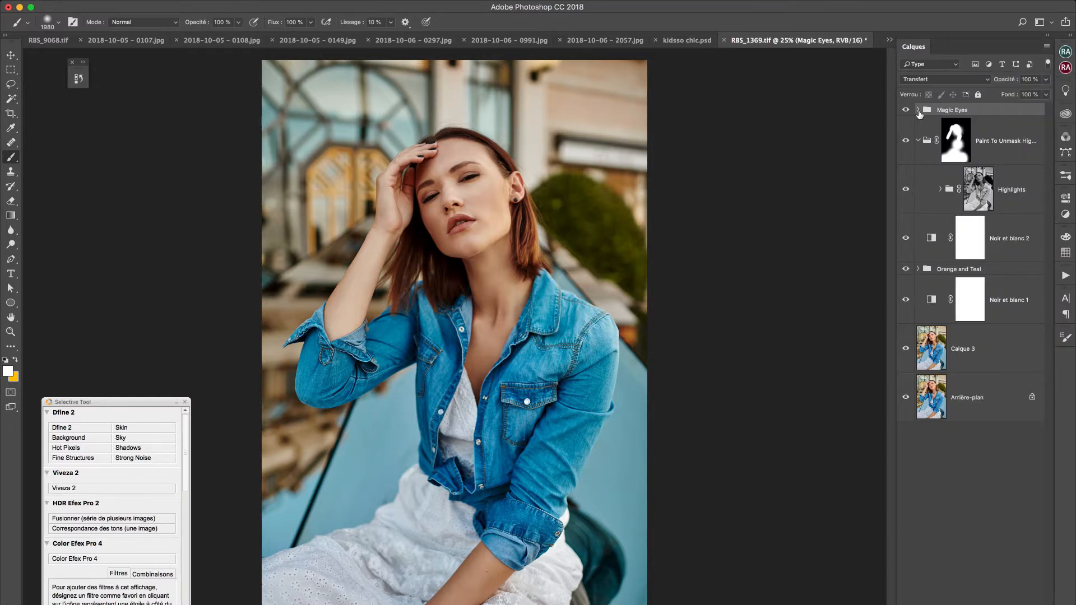
click(918, 110)
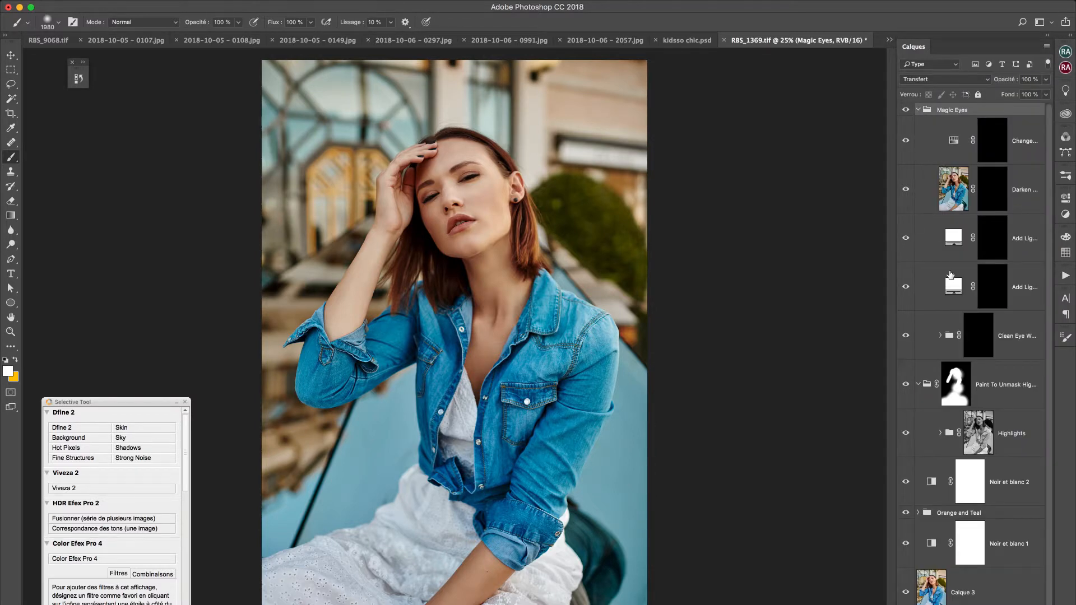
Unmask the Add Light Into Iris layer over the irises with a 64 px white brush at 17% opacity
click(995, 287)
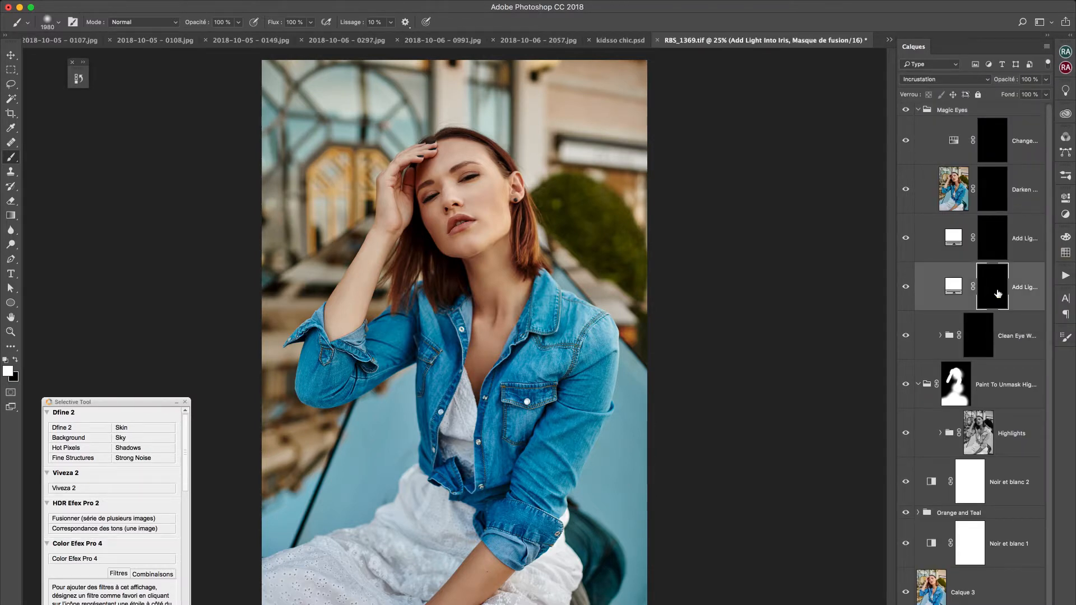
key(super+plus)
scroll(589, 208, up, 5)
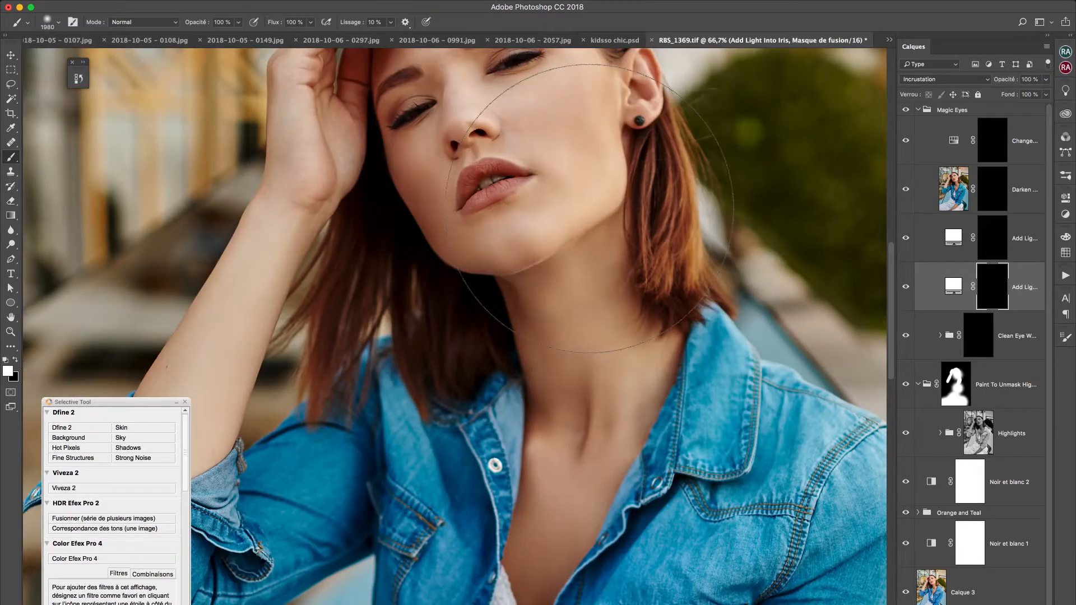
key(super+plus)
key(super+plus)
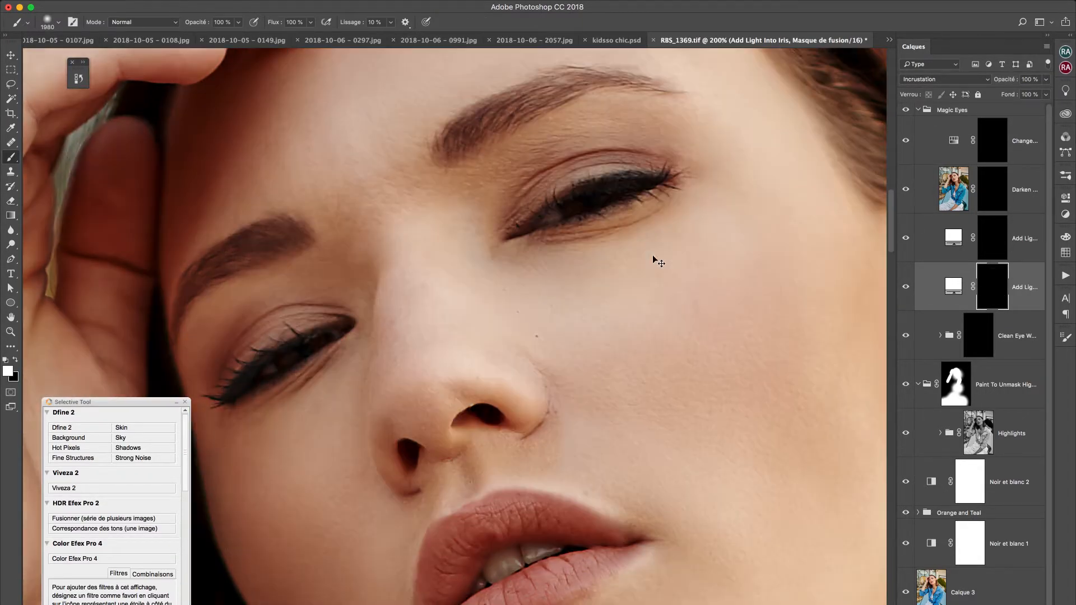
right_click(653, 257)
text(64)
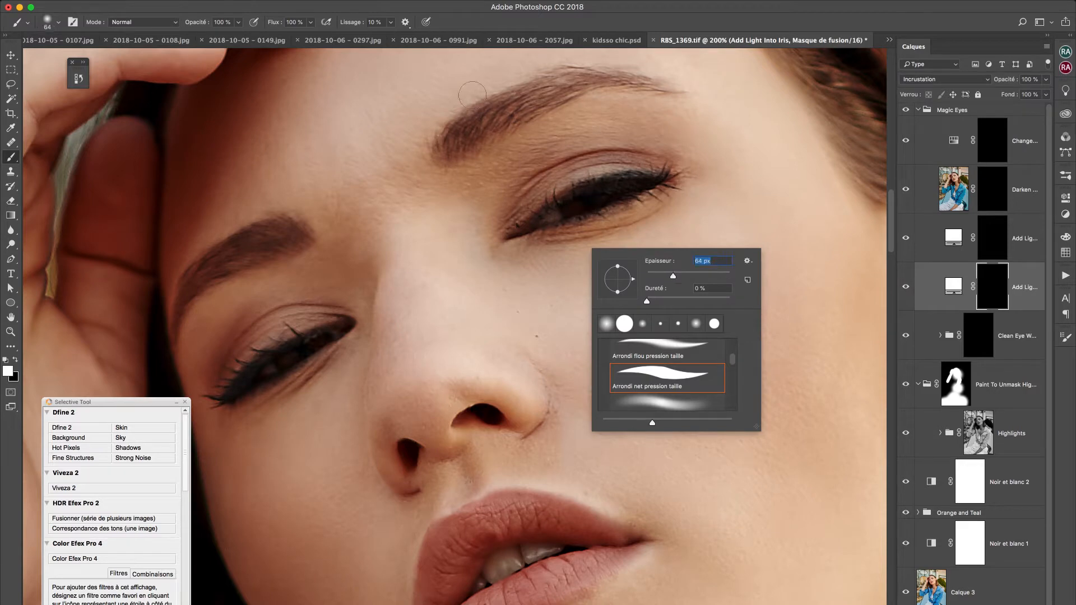
drag(238, 24, 197, 39)
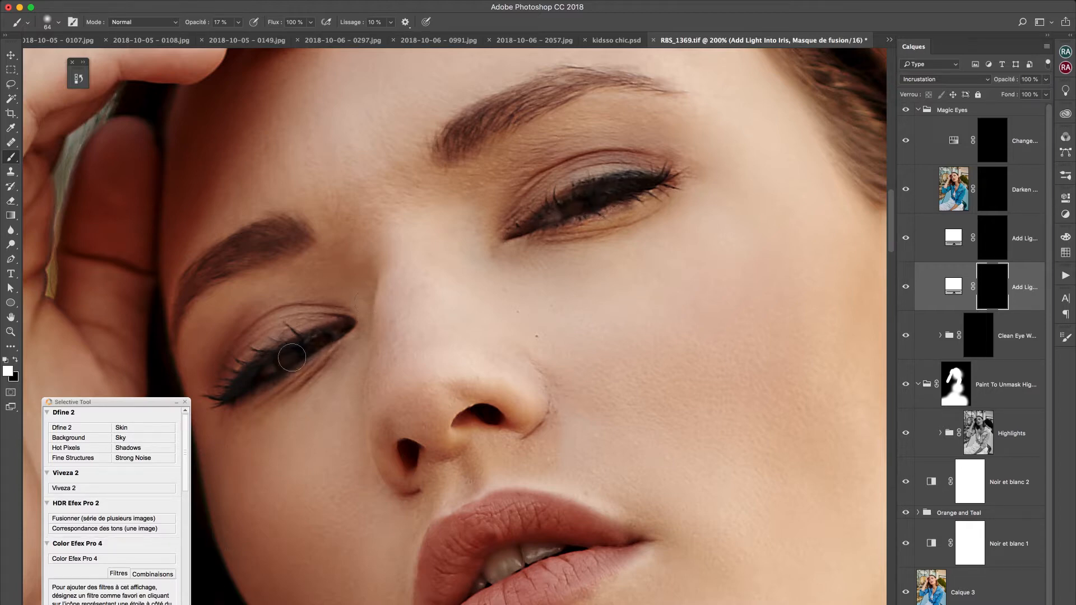
Mask the iris light back along the lower lid of the eye beside the raised hand with a 17 px black brush
key(x)
right_click(332, 372)
drag(406, 395, 399, 395)
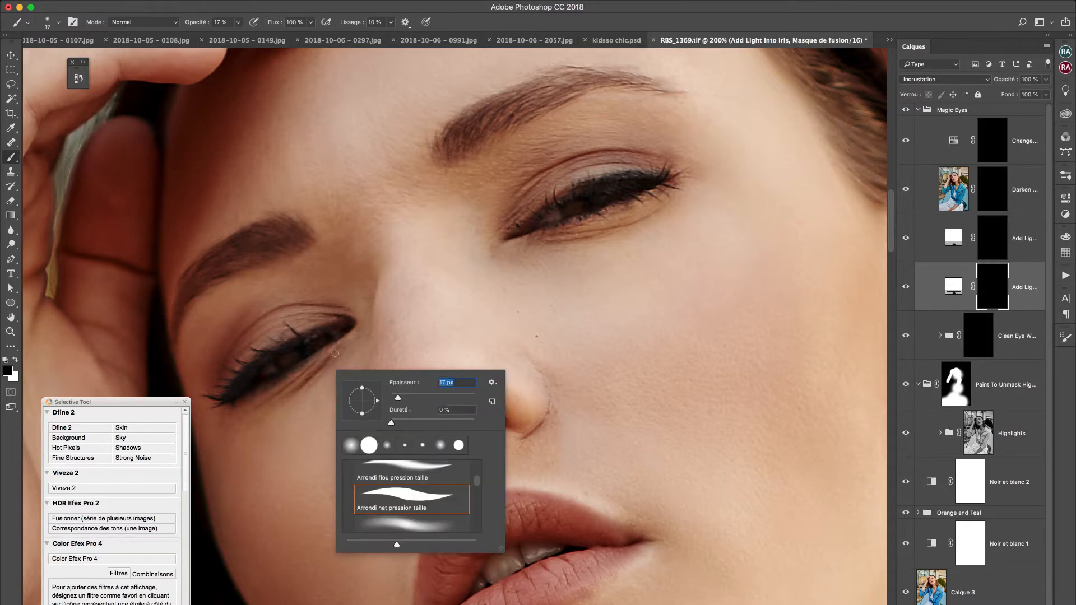
click(306, 367)
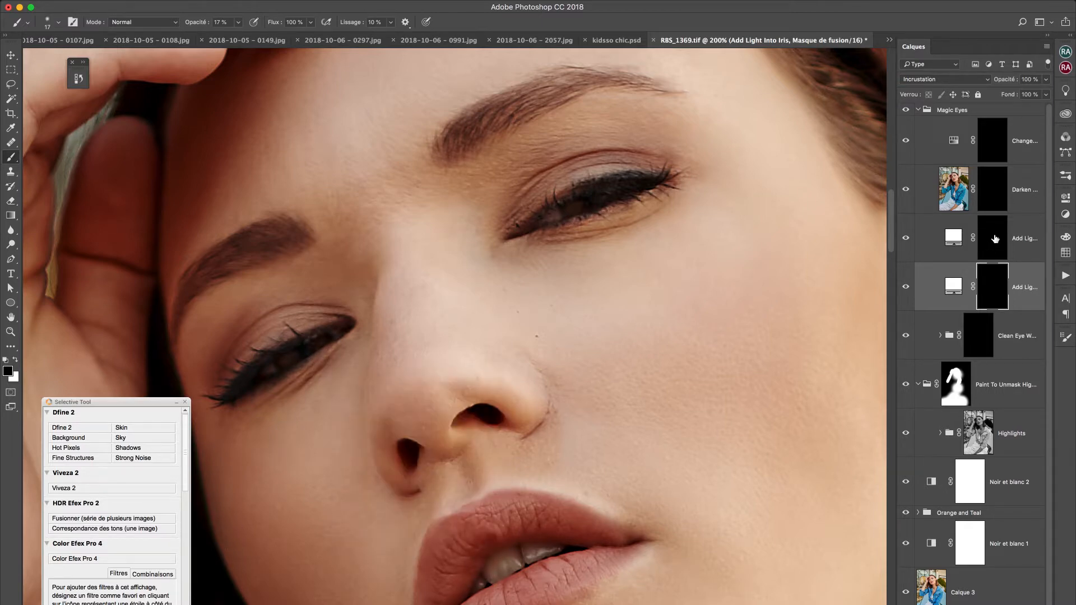
Paint the Add Light On Eyeball mask over both eyes with a 31 px brush at 17% opacity
key(alt+bracketright)
right_click(605, 234)
click(575, 209)
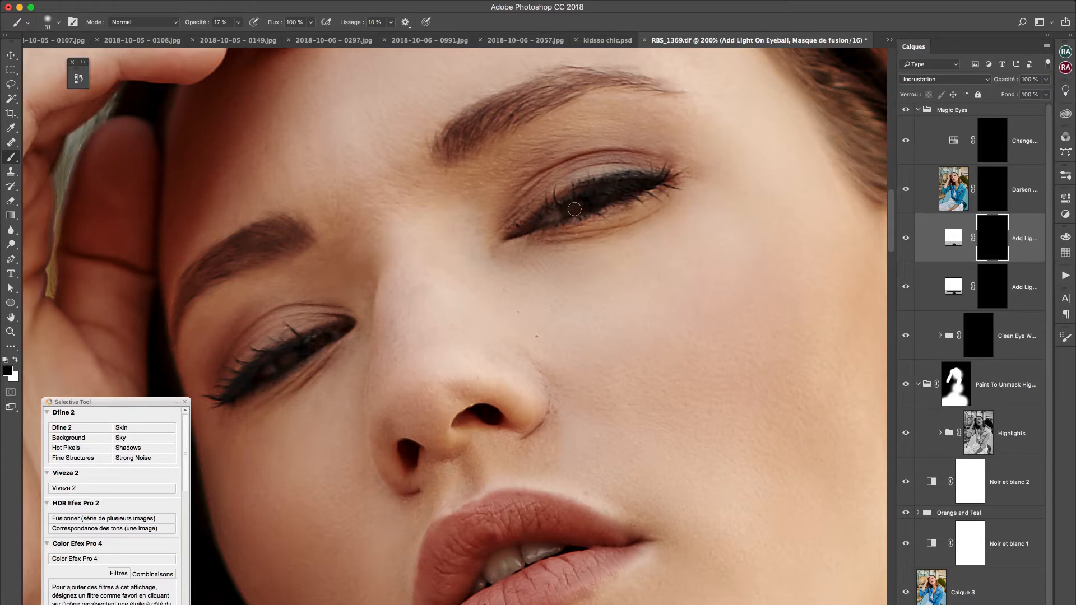
key(x)
mouse_move(291, 359)
mouse_down()
mouse_move(324, 342)
mouse_move(286, 362)
mouse_up()
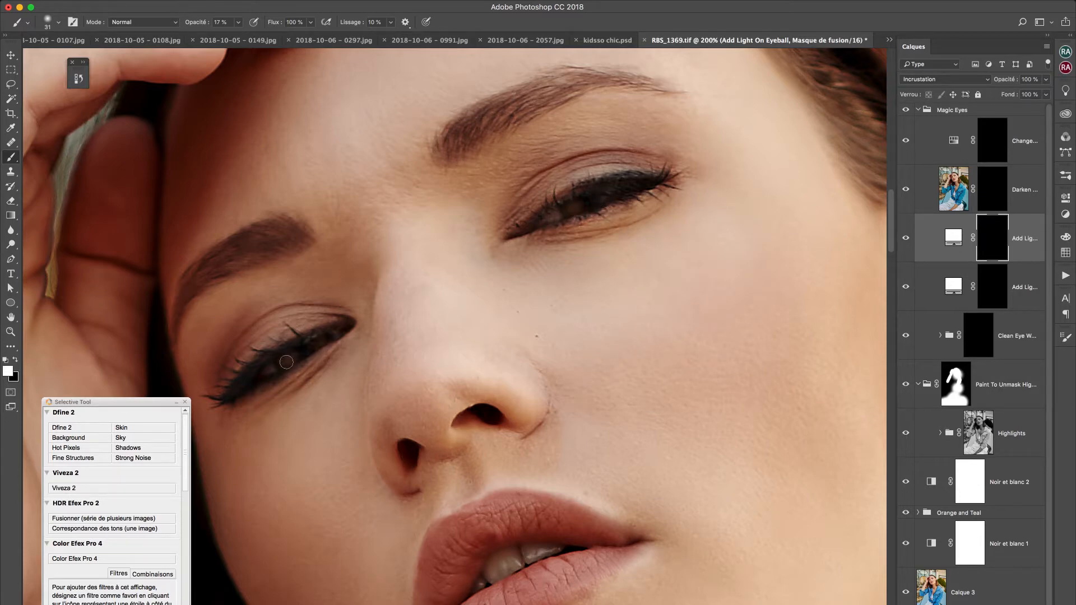
Extend the unmasked eyeball light over the eye beside the raised hand with a 102 px white brush
right_click(305, 402)
click(407, 428)
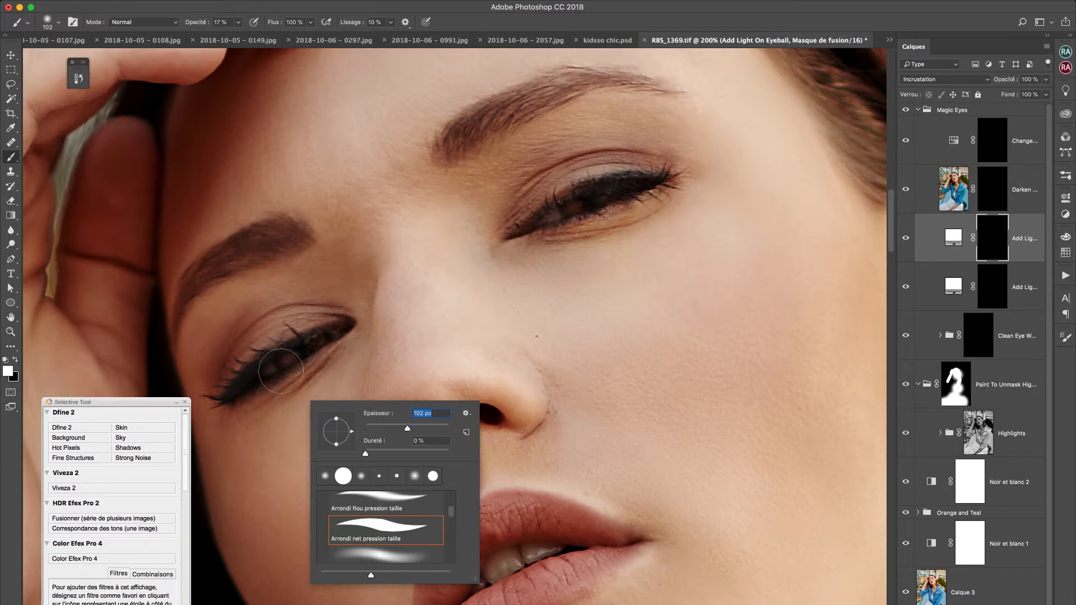
click(289, 342)
key(x)
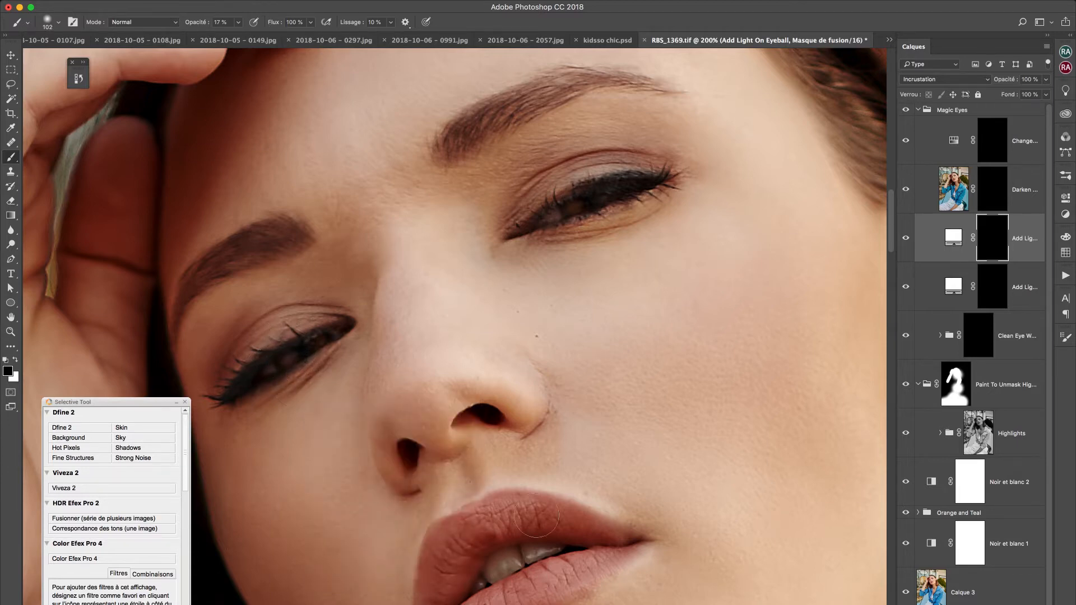
key(super+minus)
key(super+minus)
key(super+minus)
key(super+minus)
key(super+minus)
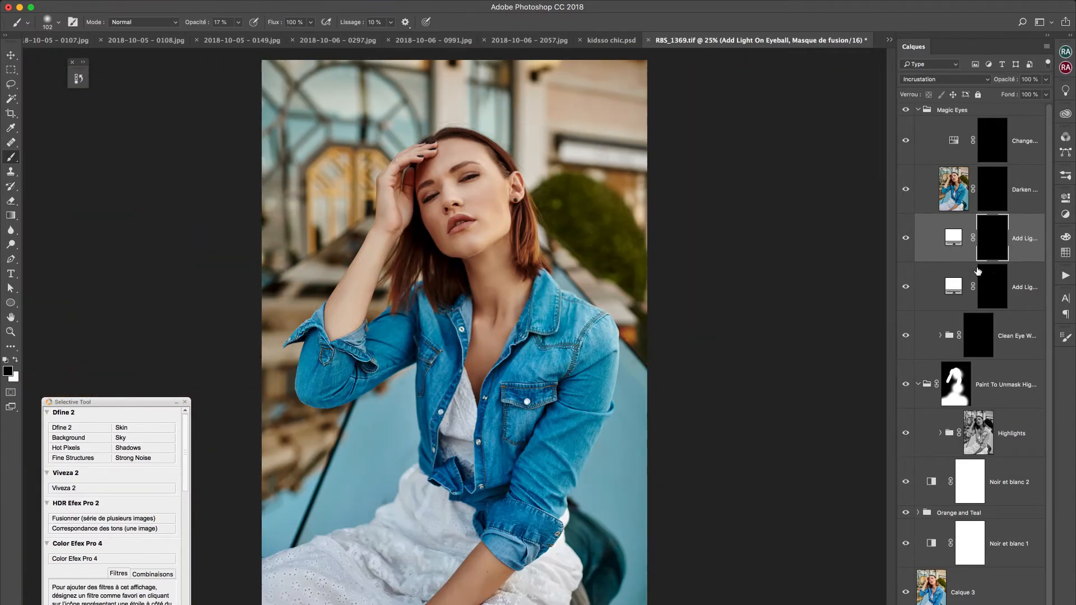
Add a Black & White adjustment above the Change Iris Color layer, set its blending mode to Produit and reduce its opacity
click(994, 190)
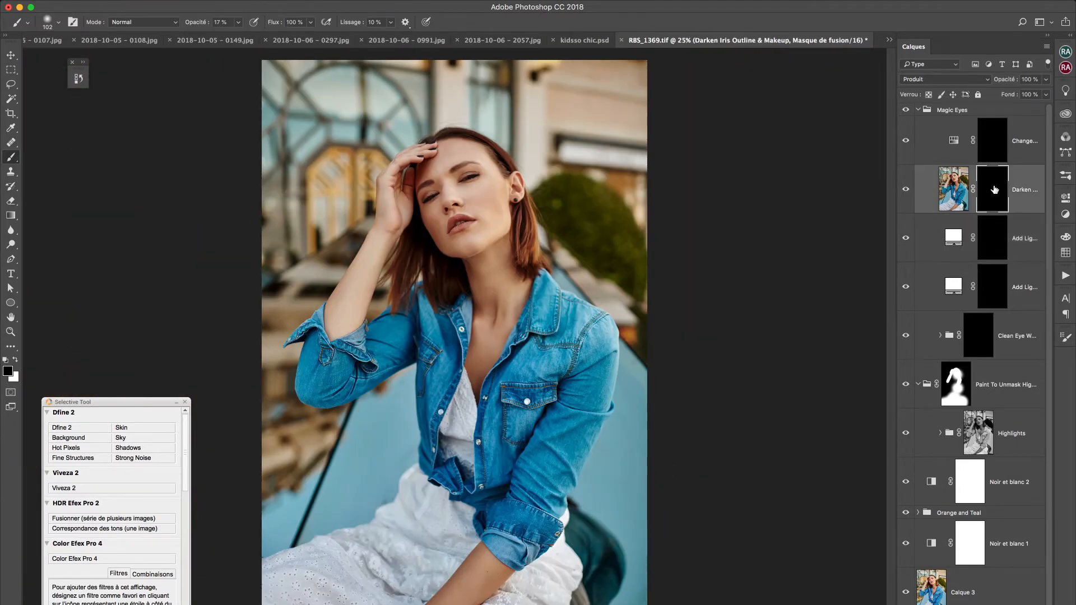
click(990, 147)
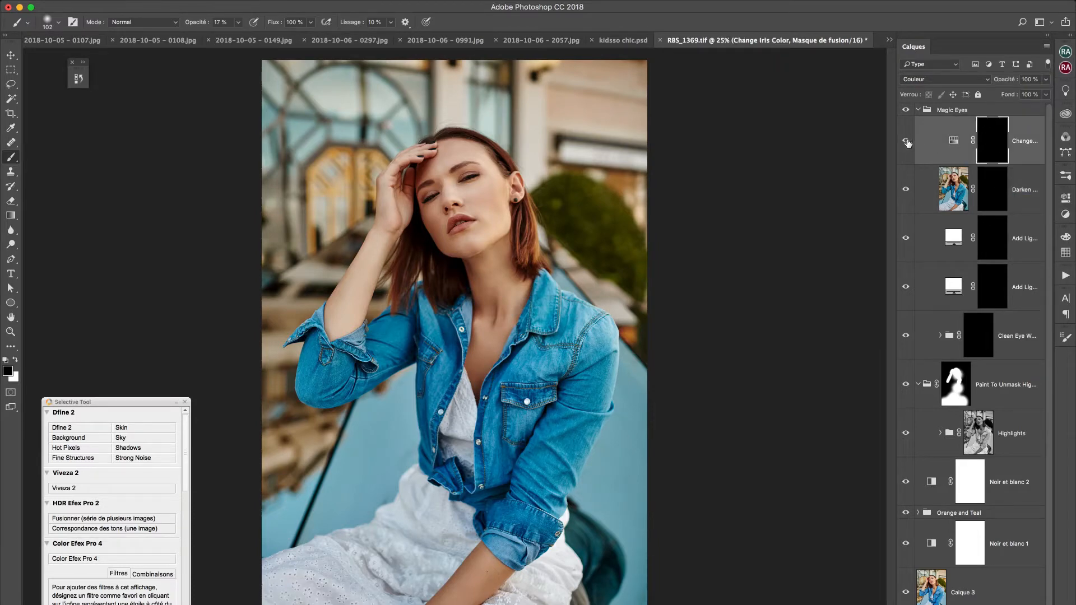
click(972, 604)
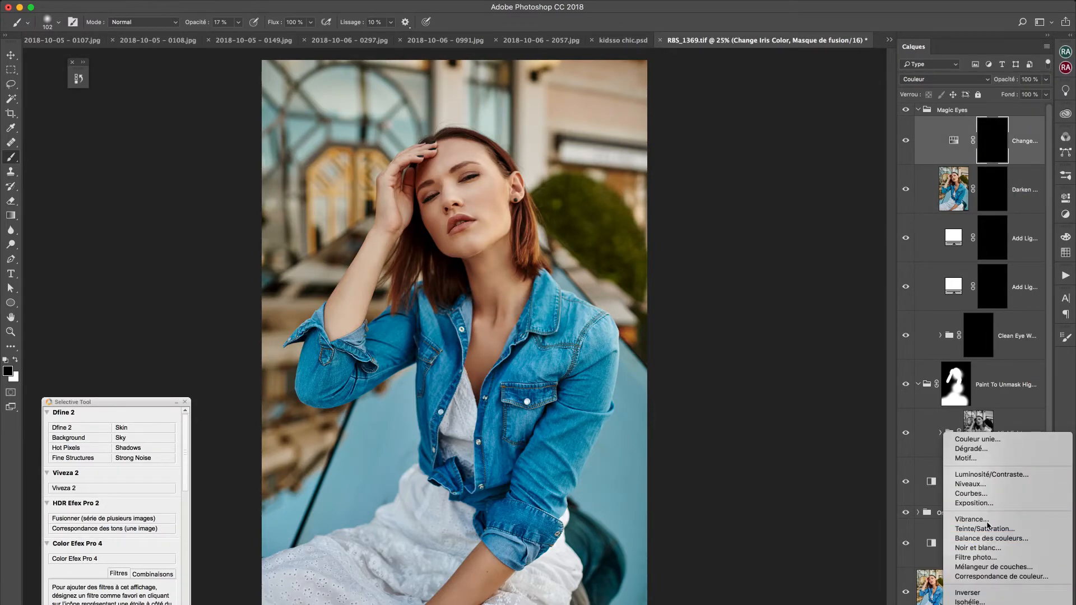
click(978, 547)
click(942, 79)
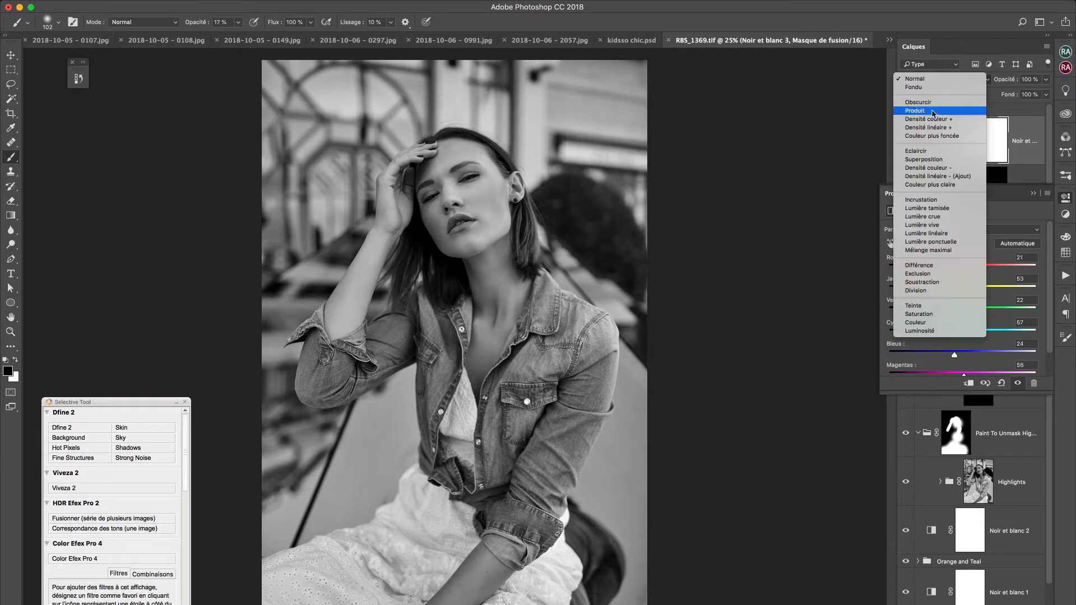
click(933, 110)
drag(1003, 79, 958, 87)
Apply the Color Efex Pro 4 Pro Contrast filter with 17% color cast correction, 23% contrast correction and 22% dynamic contrast
click(87, 558)
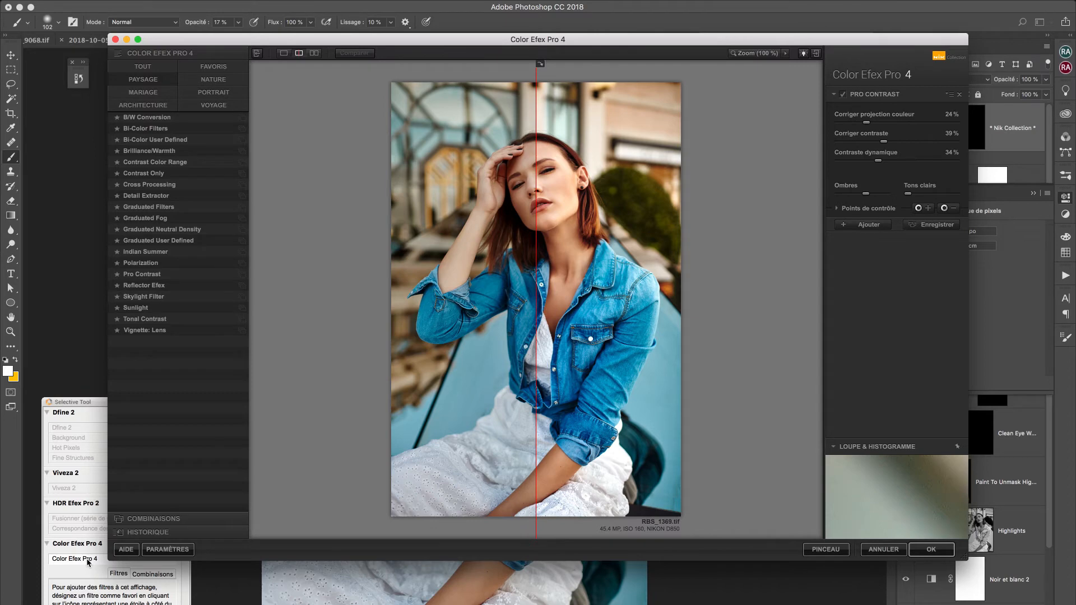
drag(537, 351, 391, 348)
drag(866, 122, 858, 122)
drag(884, 141, 862, 160)
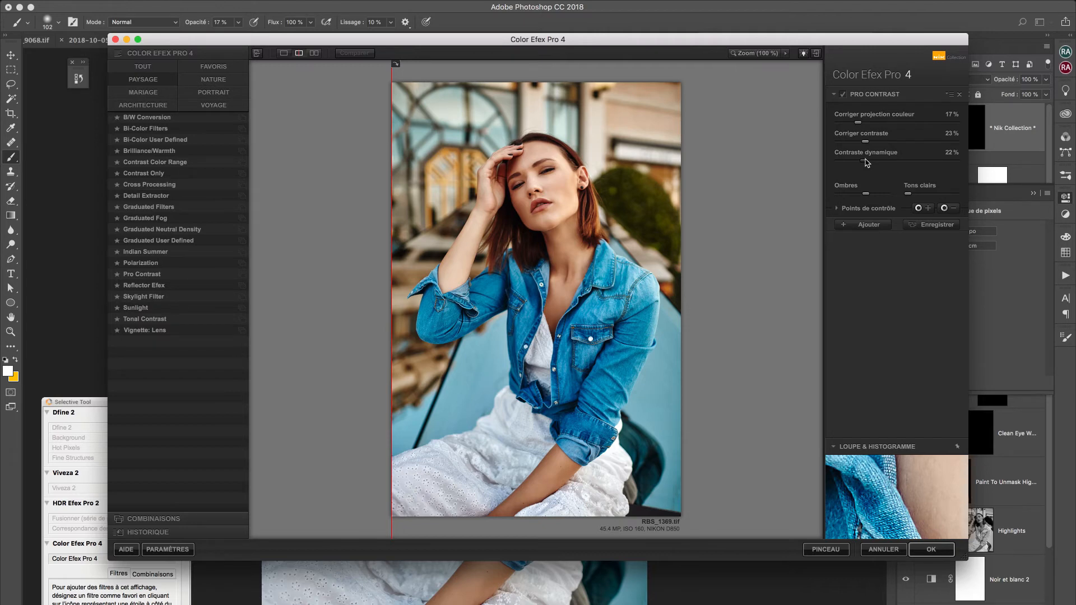
key(Return)
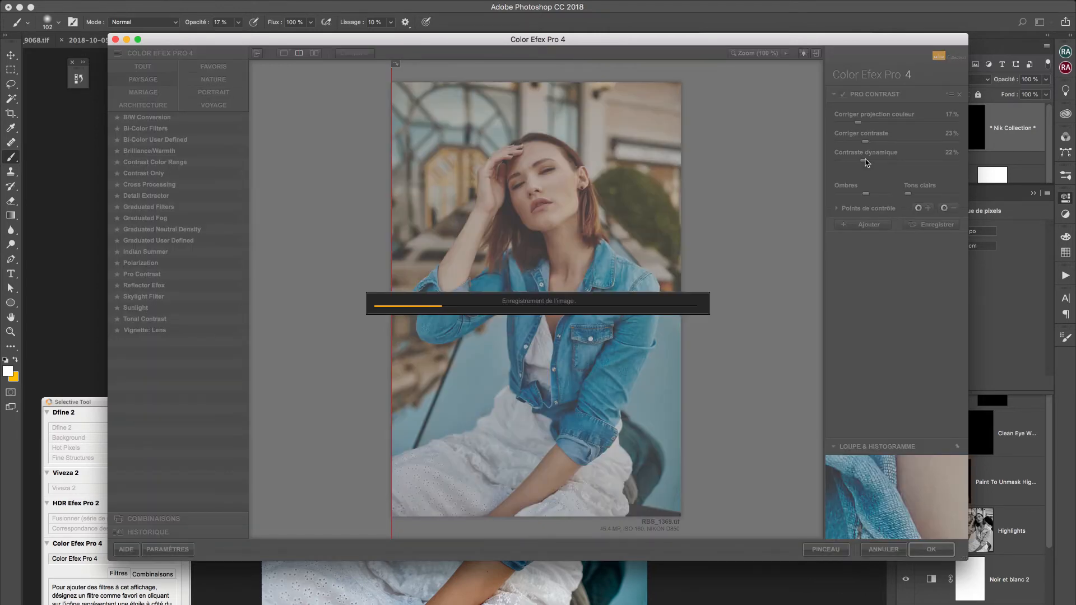